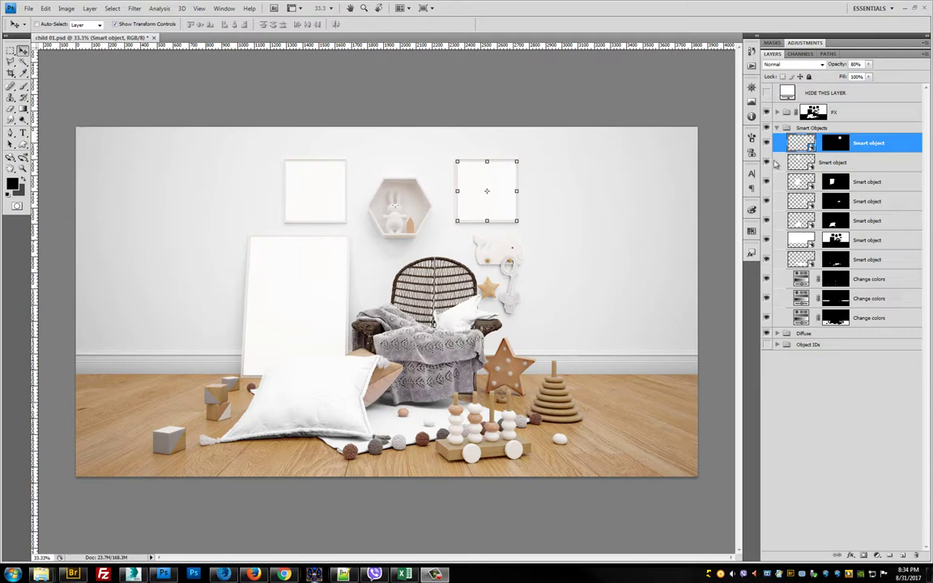
- Toggle visibility of the Smart Objects group and render layers to check them
{"action": "left_click", "coordinate": [776, 128]}
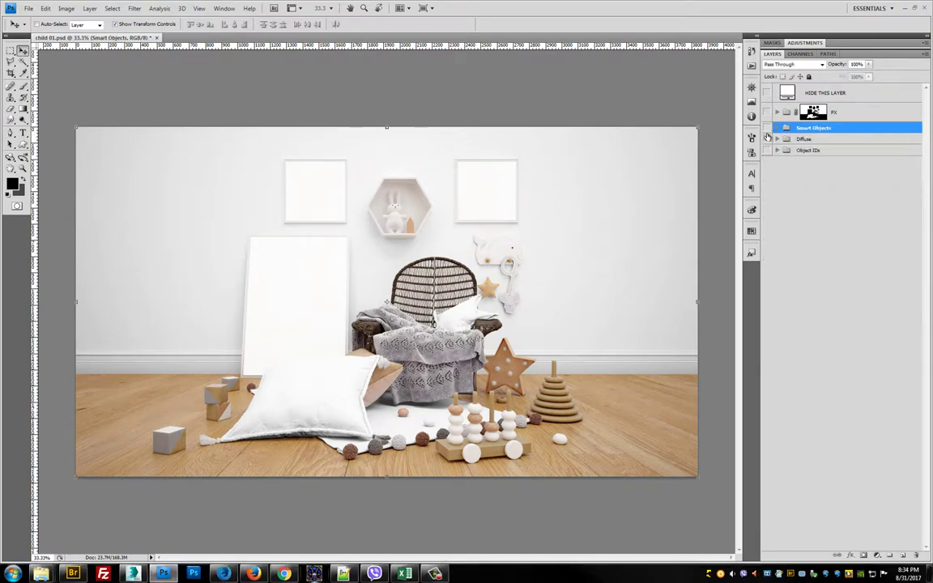
{"action": "left_click_drag", "start_coordinate": [765, 128], "coordinate": [765, 139]}
{"action": "left_click", "coordinate": [765, 139]}
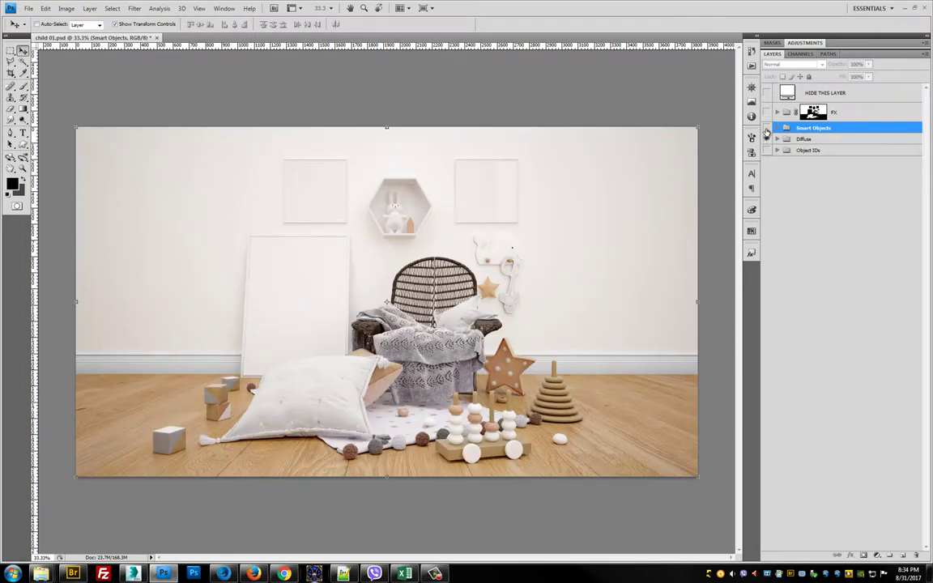
{"action": "left_click", "coordinate": [766, 128]}
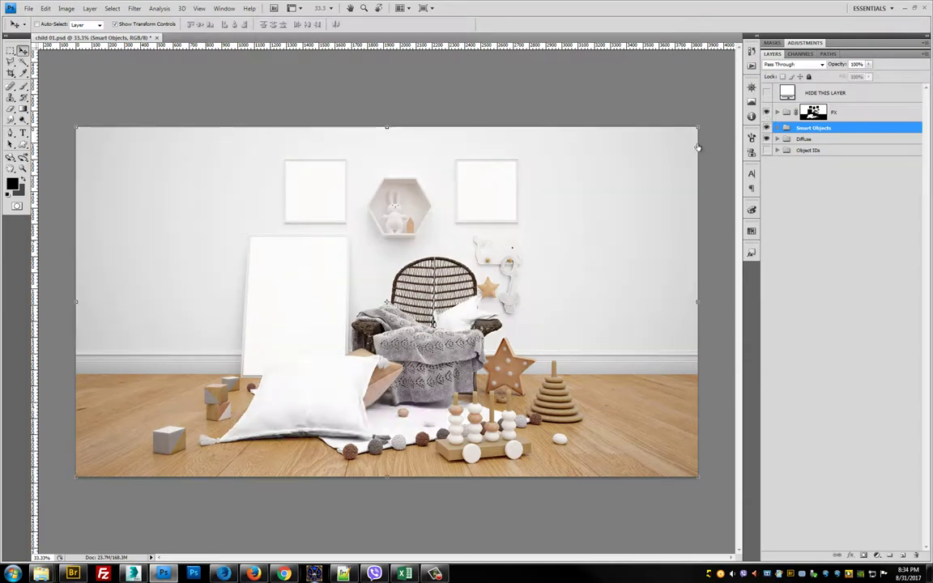
- Inspect the room at actual pixels (toys, chair, shelf), then fit it on screen
{"action": "key", "text": "ctrl+1"}
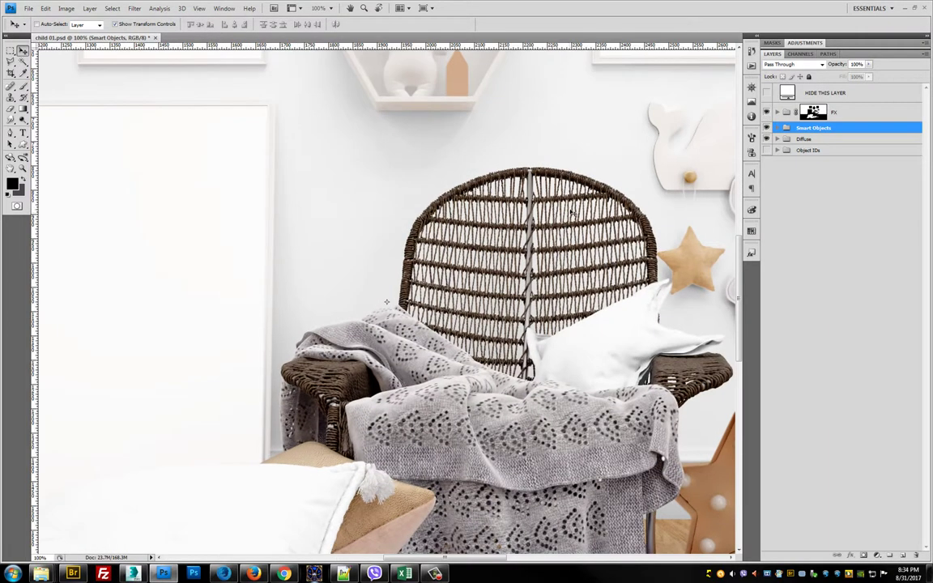
{"action": "left_click_drag", "start_coordinate": [377, 382], "coordinate": [356, 214]}
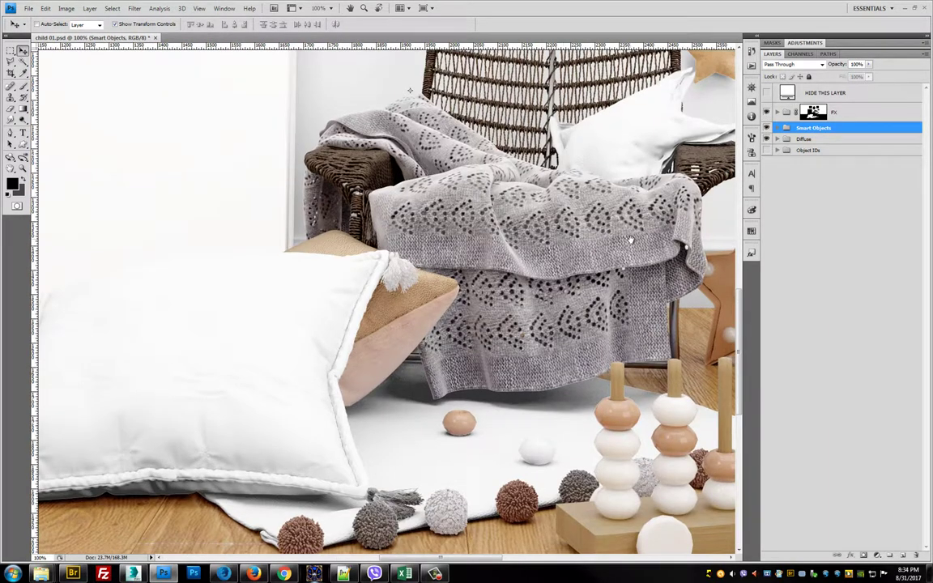
{"action": "left_click_drag", "start_coordinate": [566, 214], "coordinate": [399, 226]}
{"action": "left_click_drag", "start_coordinate": [572, 189], "coordinate": [477, 409]}
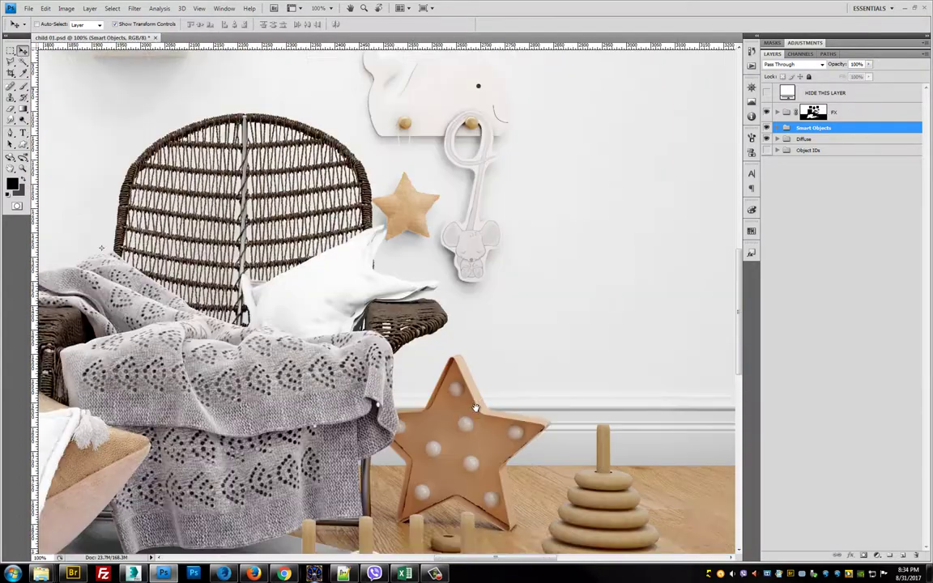
{"action": "left_click_drag", "start_coordinate": [557, 256], "coordinate": [609, 394]}
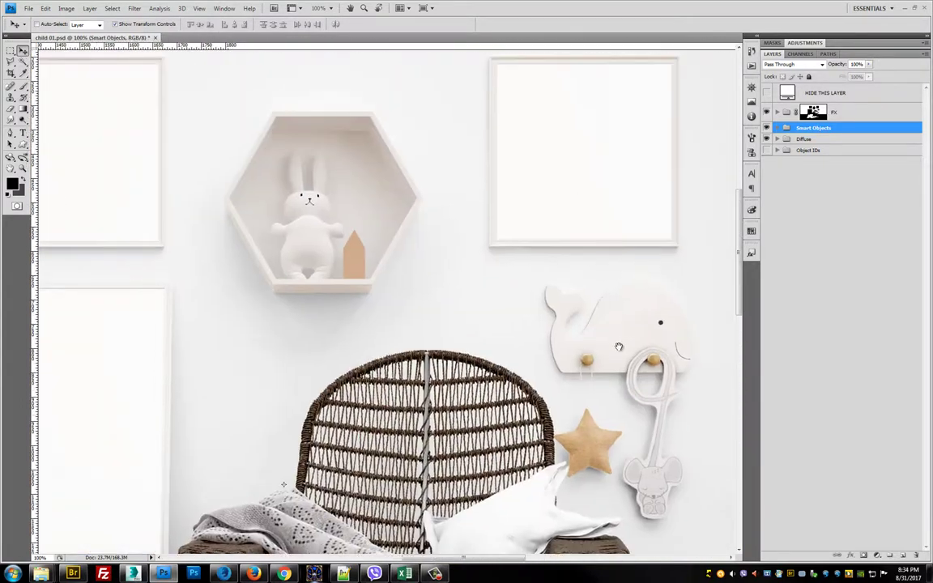
{"action": "key", "text": "ctrl+0"}
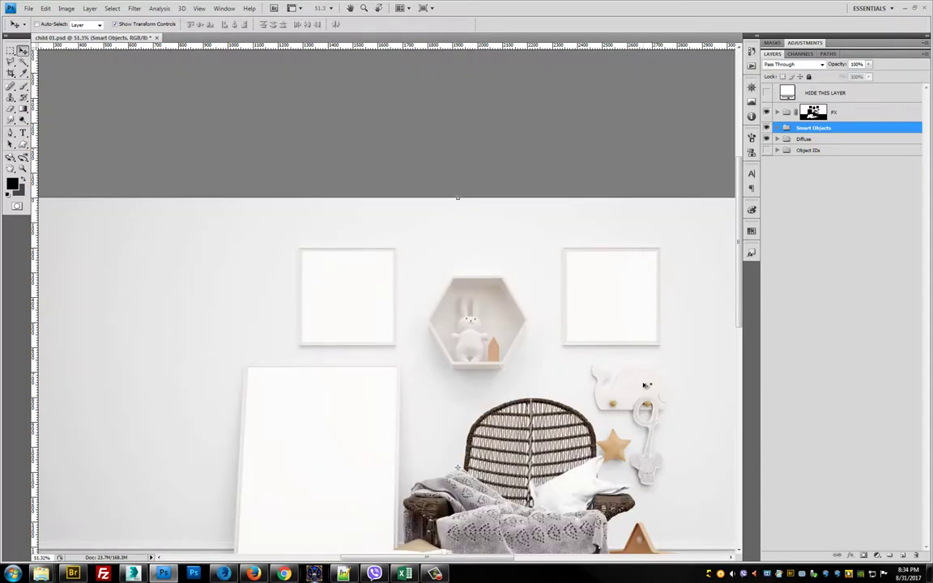
- Paste the copied watercolour rabbit into the right frame's smart object contents
{"action": "left_click", "coordinate": [777, 127]}
{"action": "left_click", "coordinate": [799, 143]}
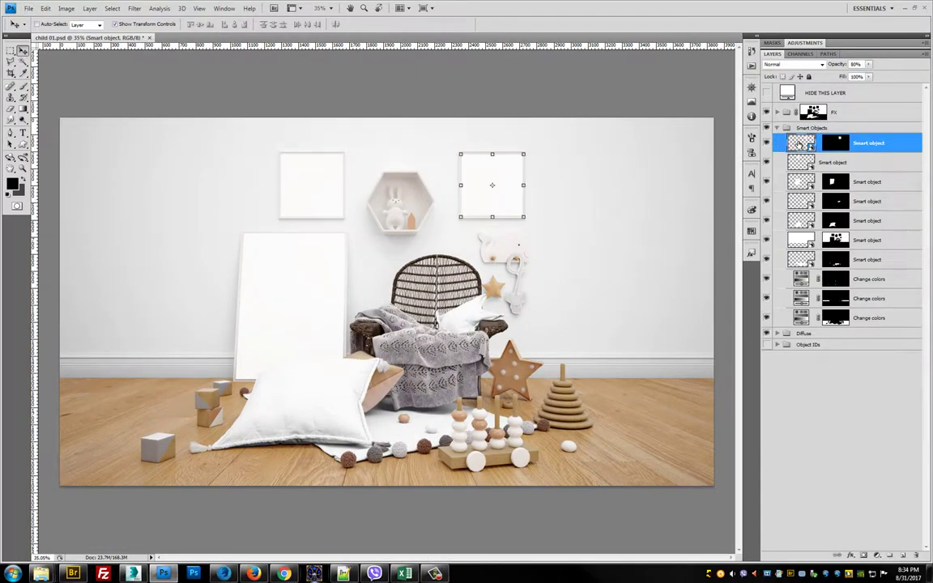
{"action": "double_click", "coordinate": [800, 143]}
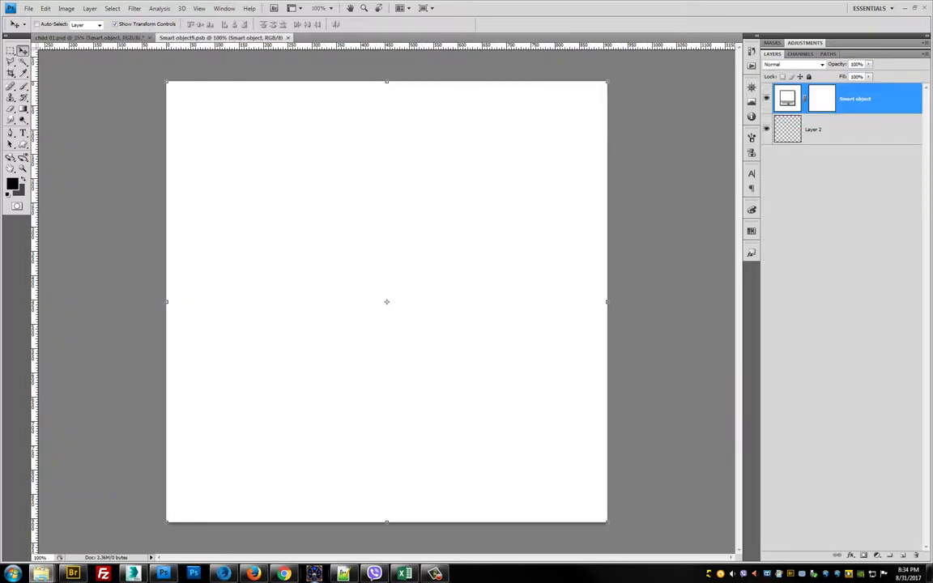
{"action": "key", "text": "ctrl+a"}
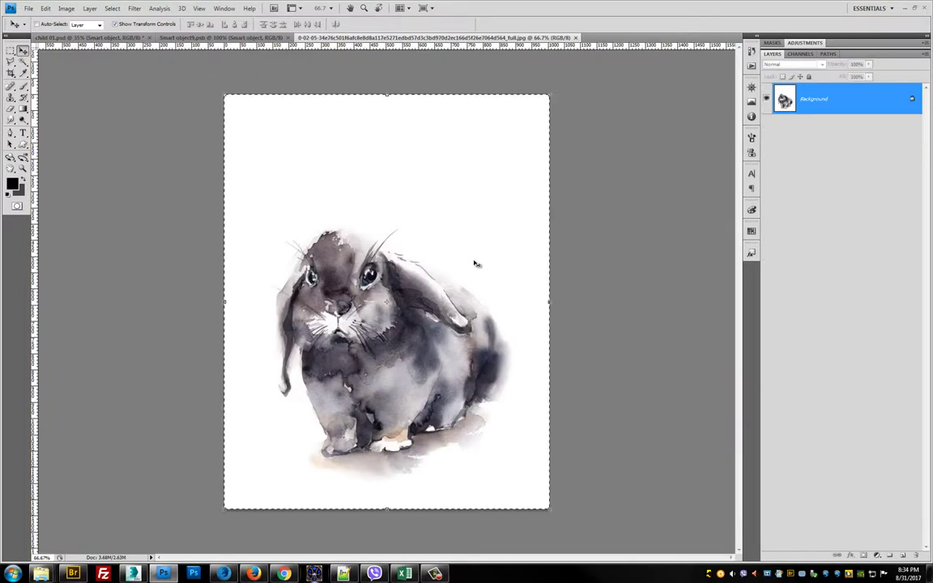
{"action": "key", "text": "ctrl+c"}
{"action": "key", "text": "ctrl+w"}
{"action": "key", "text": "ctrl+v"}
- Shrink and centre the rabbit to fit the frame canvas
{"action": "key", "text": "ctrl+minus"}
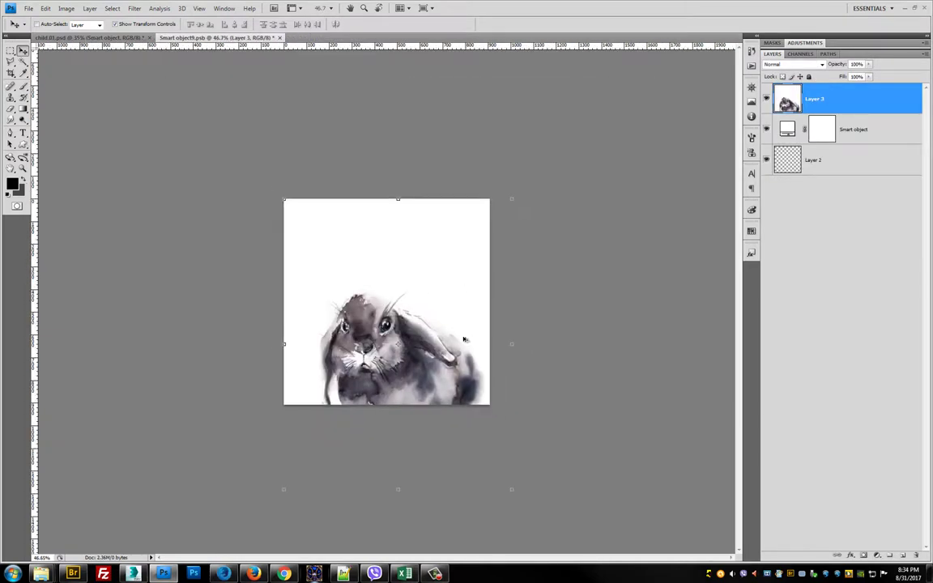
{"action": "key", "text": "ctrl+minus"}
{"action": "left_click_drag", "start_coordinate": [466, 419], "coordinate": [454, 395]}
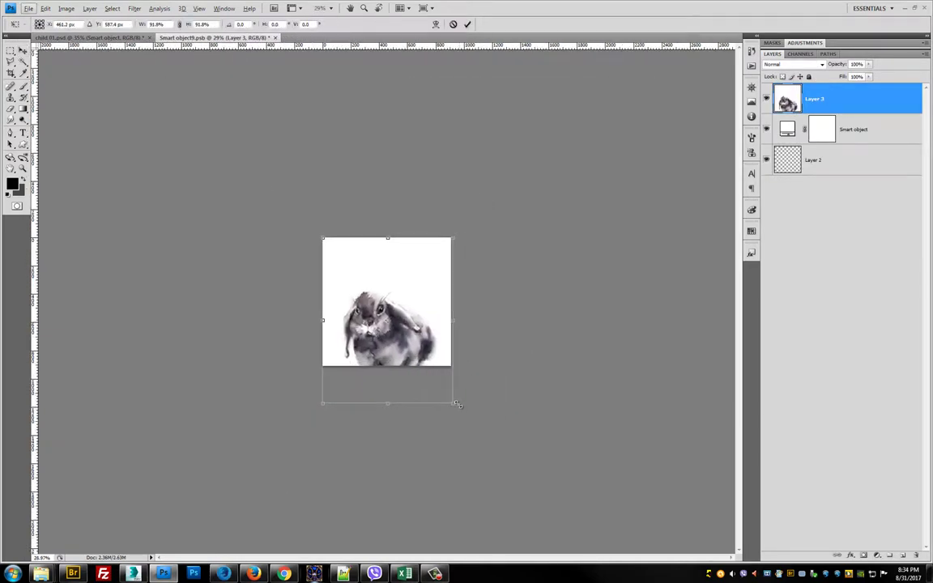
{"action": "left_click_drag", "start_coordinate": [437, 339], "coordinate": [437, 304]}
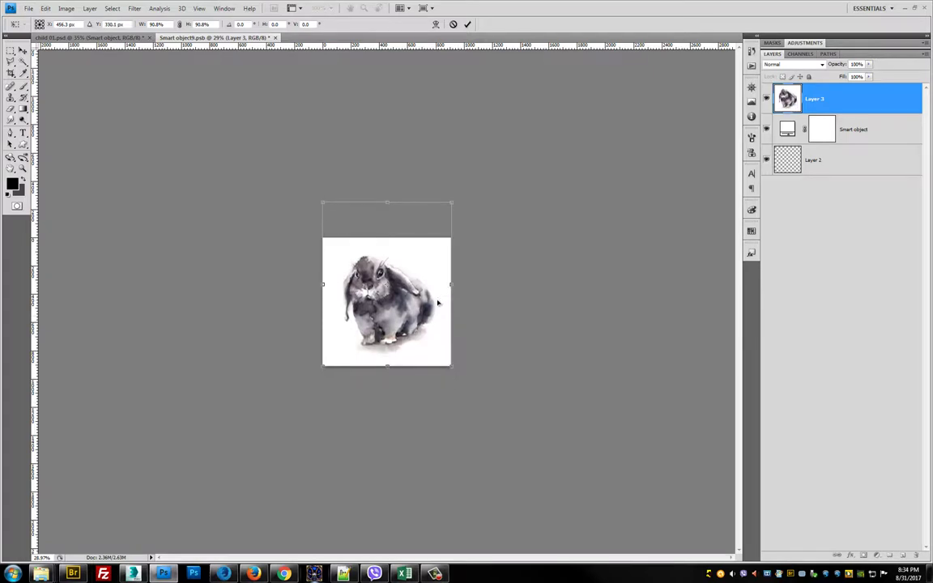
{"action": "key", "text": "Return"}
- Save and close the .psb so the rabbit shows in the right-hand frame
{"action": "key", "text": "ctrl+plus"}
{"action": "key", "text": "ctrl+plus"}
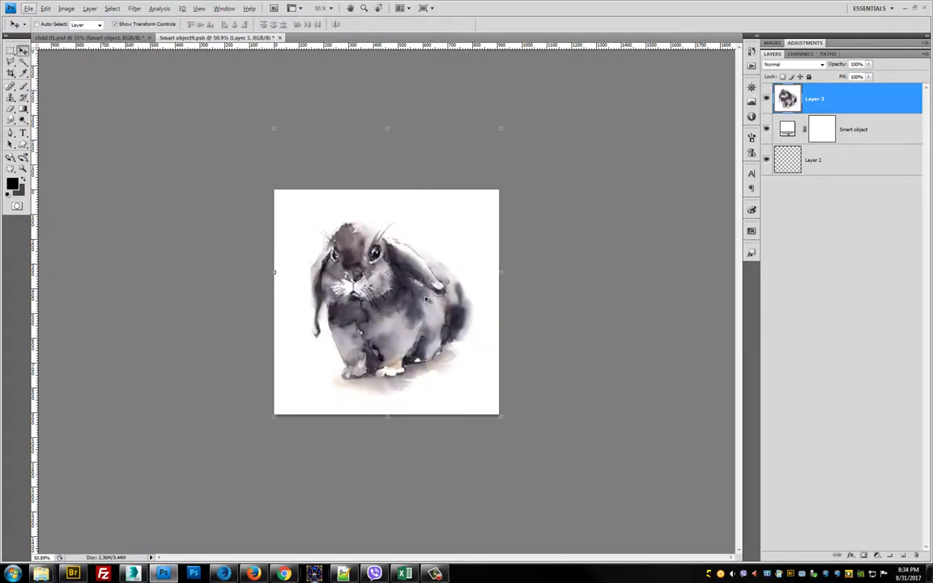
{"action": "key", "text": "ctrl+w"}
{"action": "key", "text": "Return"}
{"action": "scroll", "coordinate": [516, 194], "scroll_direction": "up", "scroll_amount": 3}
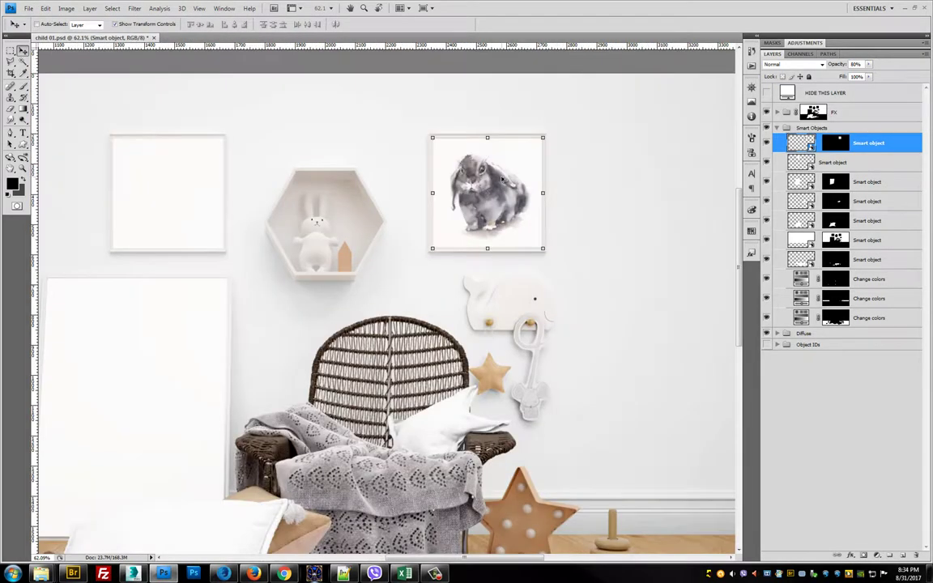
{"action": "scroll", "coordinate": [516, 194], "scroll_direction": "down", "scroll_amount": 2}
{"action": "scroll", "coordinate": [517, 194], "scroll_direction": "down", "scroll_amount": 1}
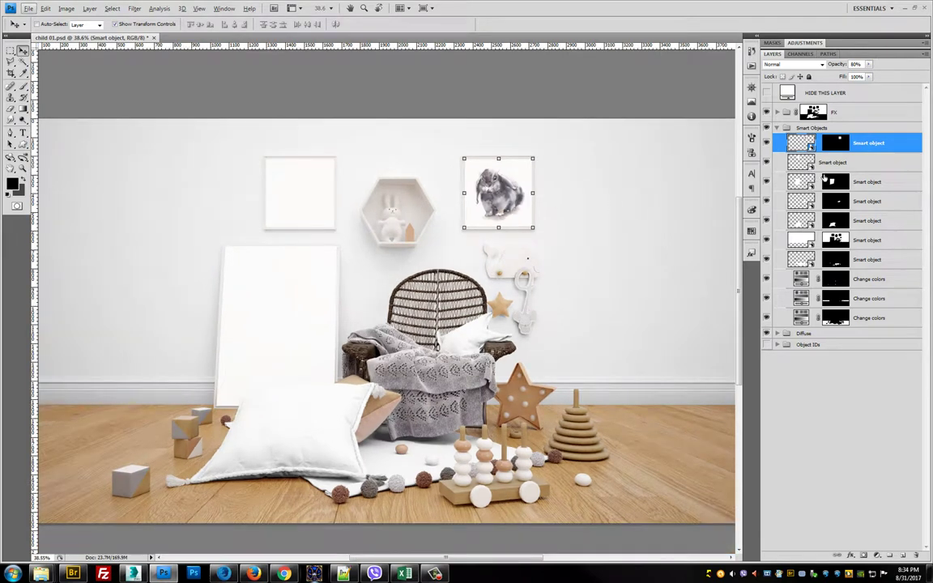
{"action": "left_click", "coordinate": [801, 163]}
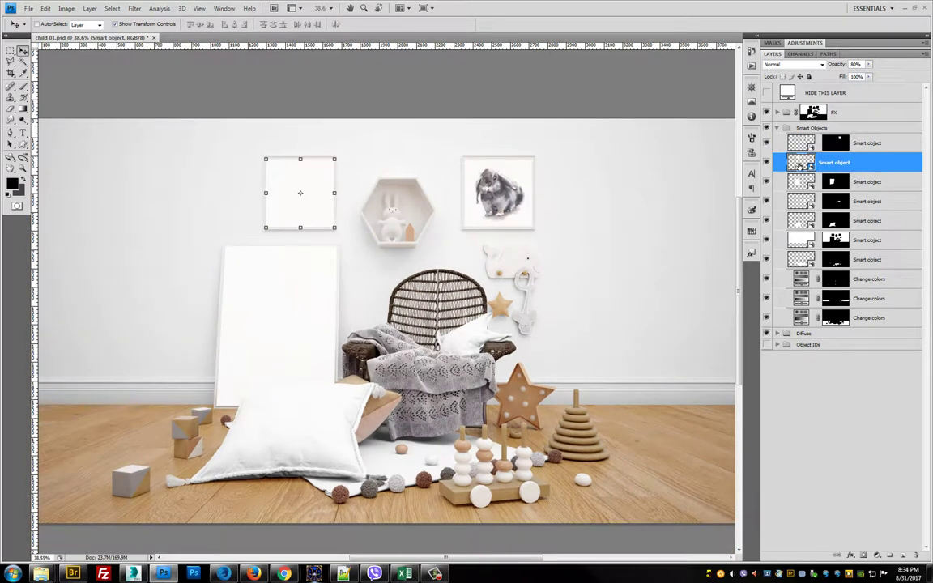
- Centre the elephant-swinging-bunny watercolour in the left frame's smart object and save it
{"action": "double_click", "coordinate": [800, 163]}
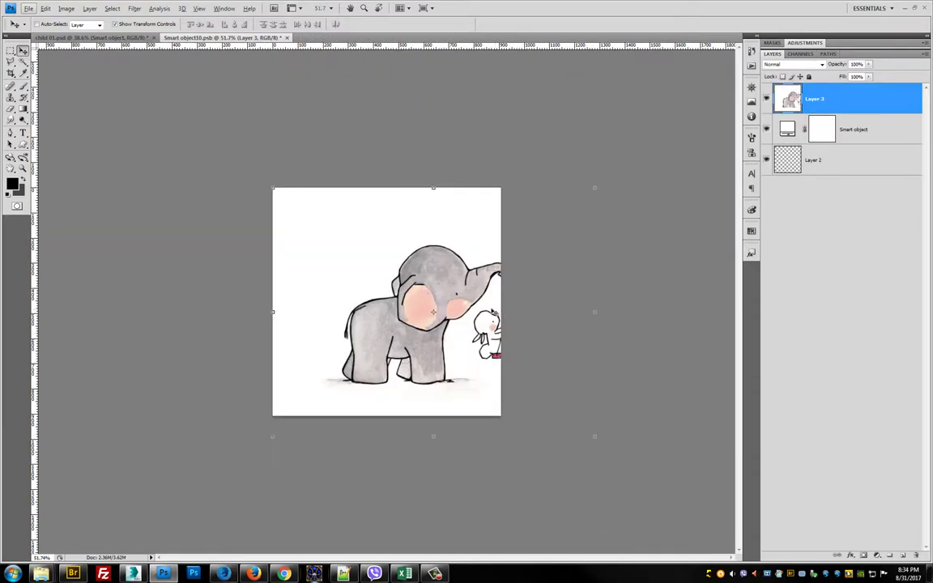
{"action": "left_click_drag", "start_coordinate": [492, 312], "coordinate": [455, 303]}
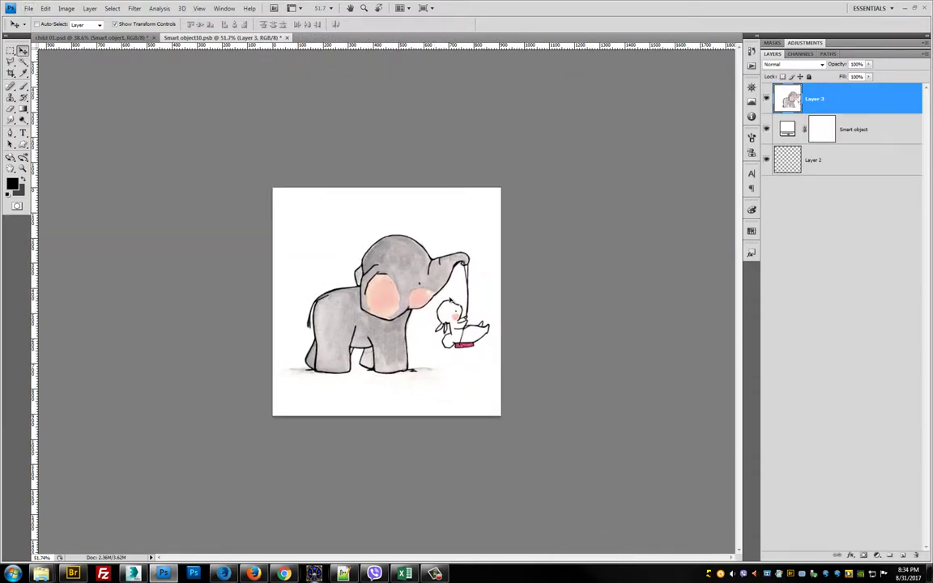
{"action": "key", "text": "ctrl+w"}
{"action": "key", "text": "Return"}
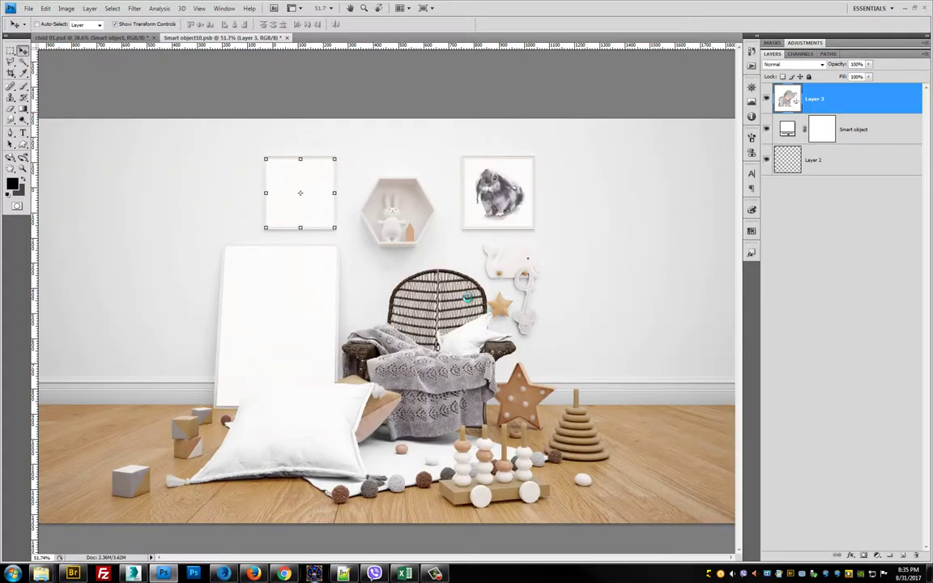
{"action": "scroll", "coordinate": [477, 211], "scroll_direction": "down", "scroll_amount": 2}
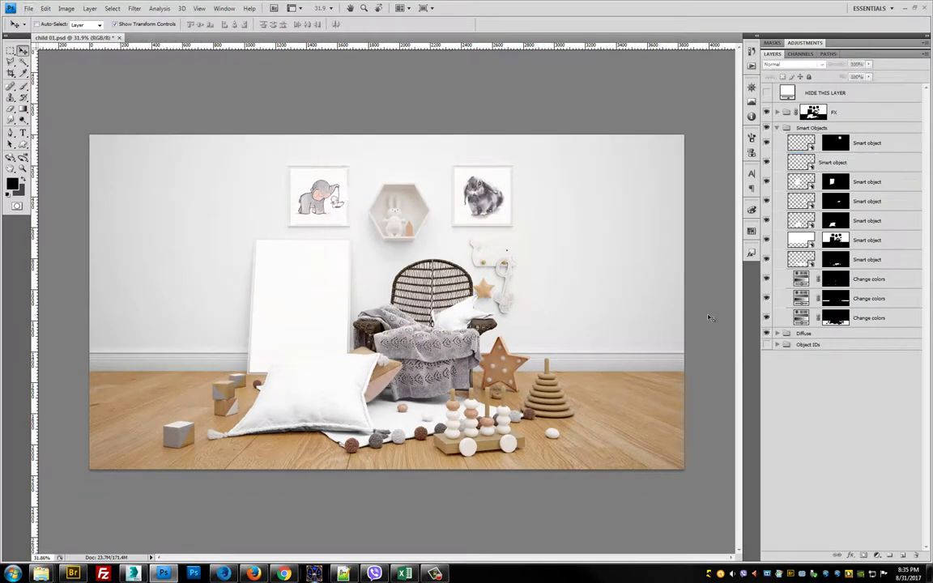
{"action": "scroll", "coordinate": [551, 294], "scroll_direction": "up", "scroll_amount": 1}
{"action": "scroll", "coordinate": [534, 291], "scroll_direction": "up", "scroll_amount": 1}
- Paste the teddy-bear watercolour into the tall frame's smart object, scaled to cover the page
{"action": "left_click", "coordinate": [801, 183]}
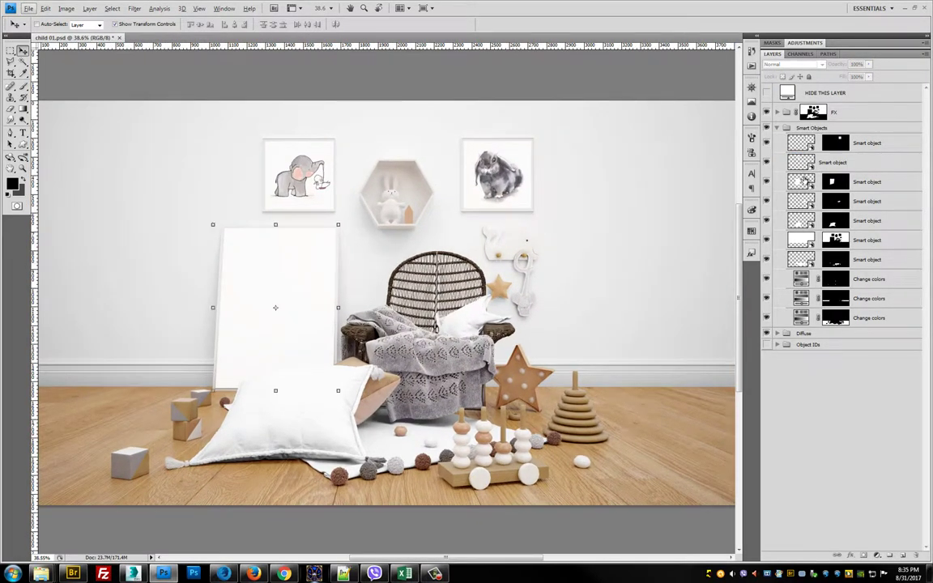
{"action": "double_click", "coordinate": [802, 181]}
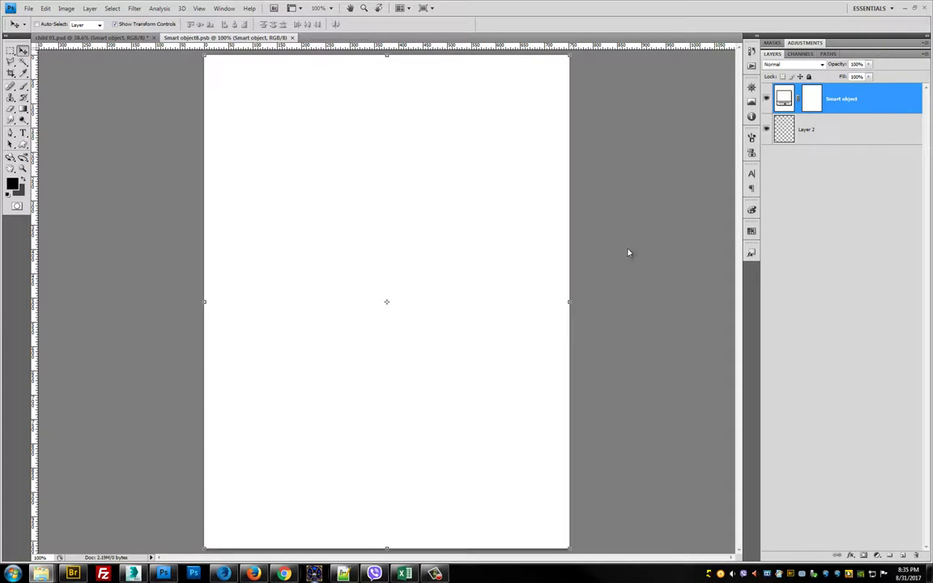
{"action": "key", "text": "ctrl+Tab"}
{"action": "key", "text": "ctrl+Tab"}
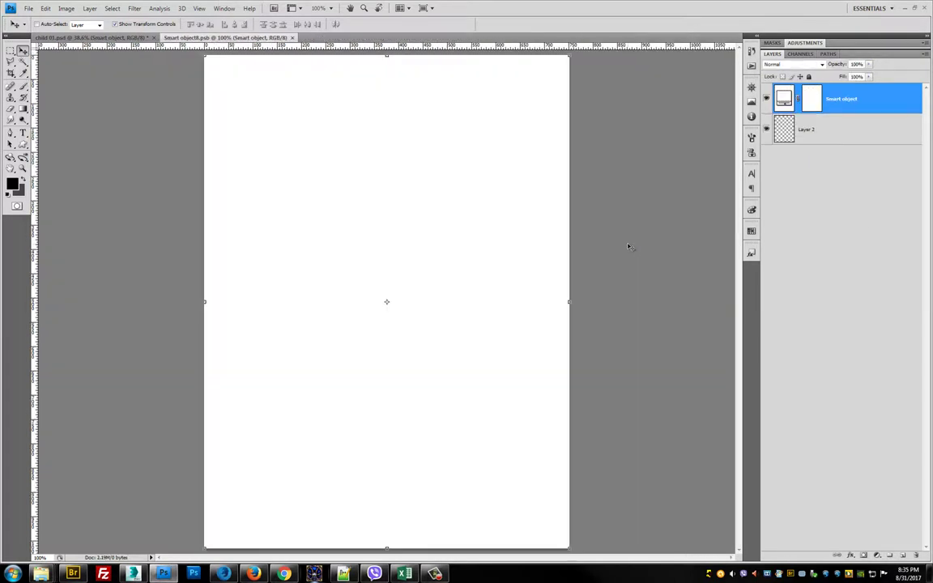
{"action": "key", "text": "ctrl+v"}
{"action": "key", "text": "ctrl+minus"}
{"action": "left_click_drag", "start_coordinate": [458, 251], "coordinate": [435, 282]}
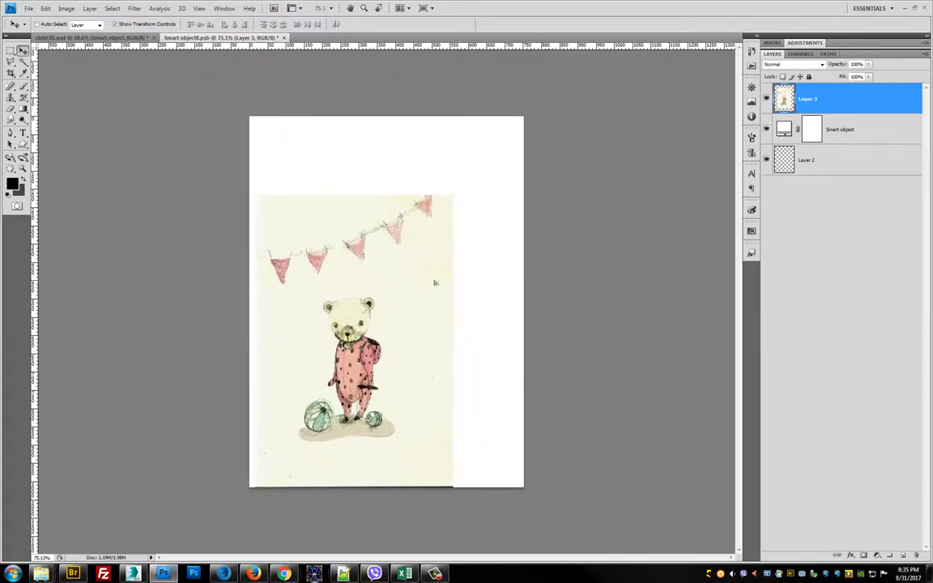
{"action": "key", "text": "ctrl+t"}
{"action": "mouse_move", "coordinate": [448, 194]}
{"action": "left_mouse_down"}
{"action": "mouse_move", "coordinate": [508, 106]}
{"action": "mouse_move", "coordinate": [555, 101]}
{"action": "left_mouse_up"}
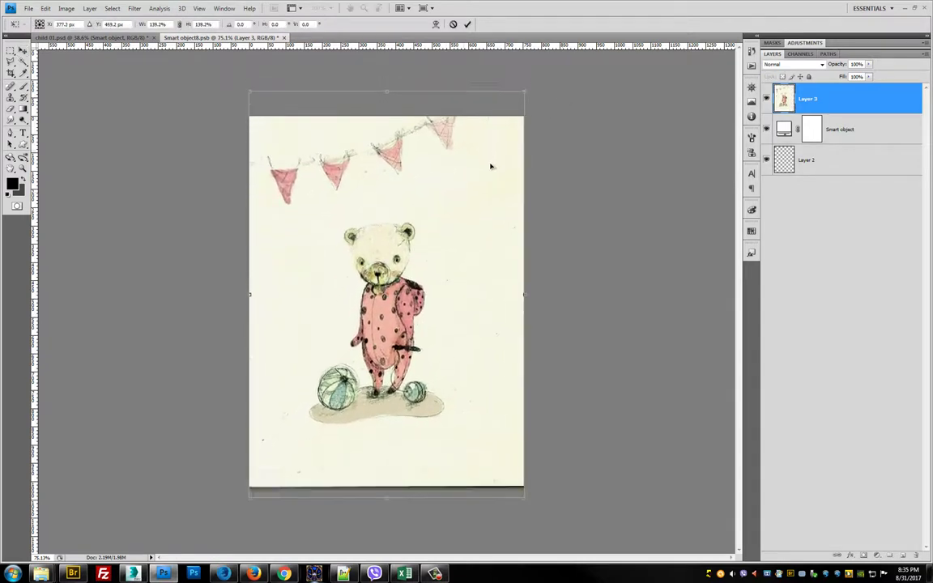
{"action": "left_click_drag", "start_coordinate": [491, 167], "coordinate": [488, 187]}
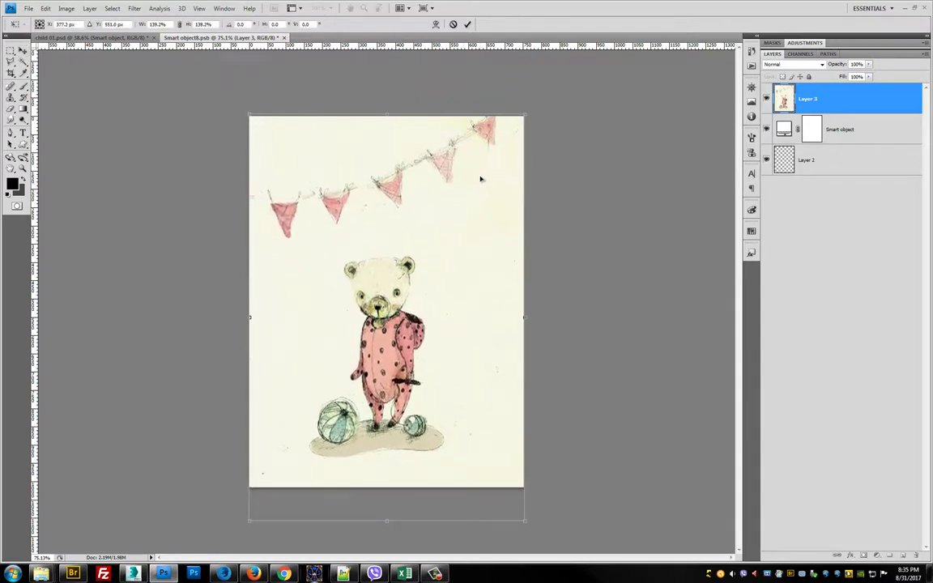
{"action": "key", "text": "Return"}
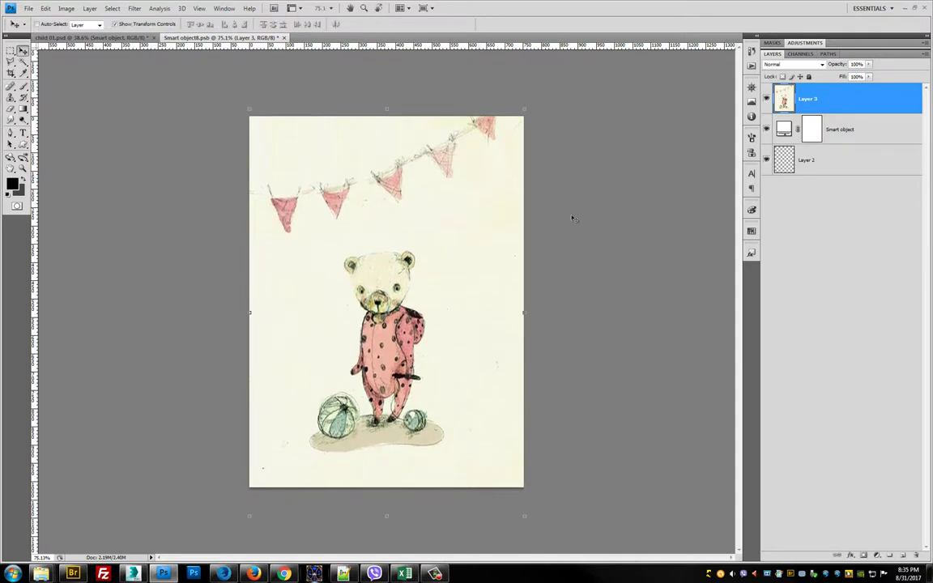
- Add a Hue/Saturation adjustment at Saturation -51 and save Smart object8.psb
{"action": "left_click", "coordinate": [877, 555]}
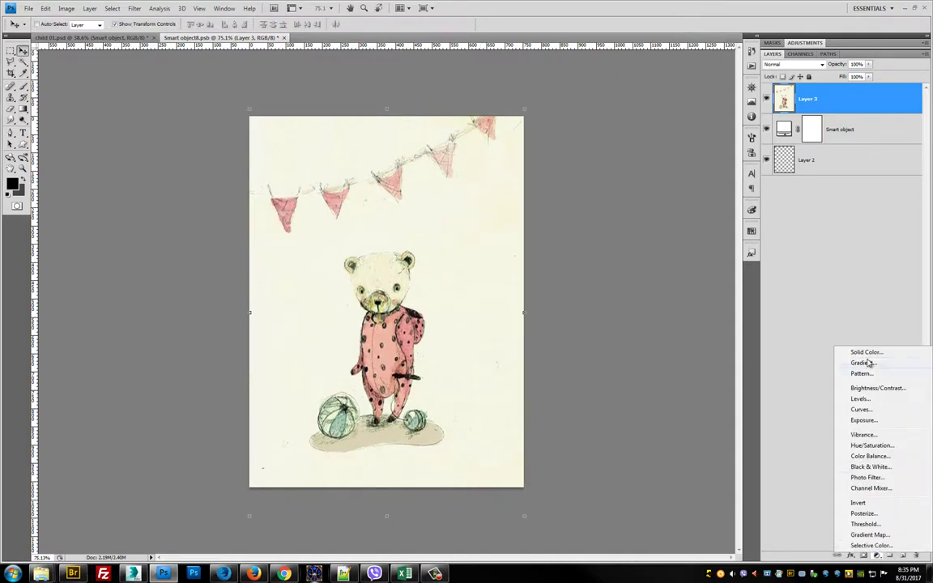
{"action": "left_click", "coordinate": [871, 445]}
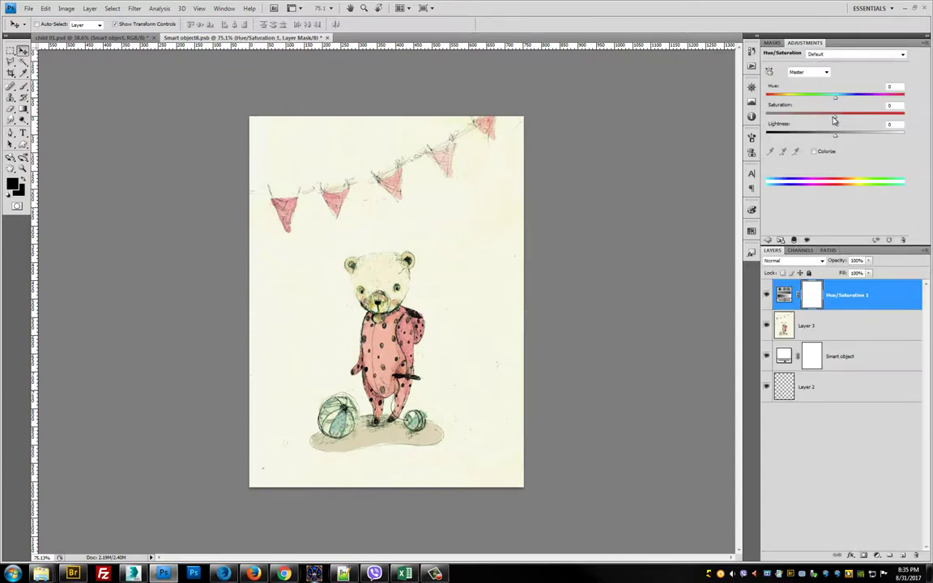
{"action": "left_click_drag", "start_coordinate": [834, 120], "coordinate": [808, 120]}
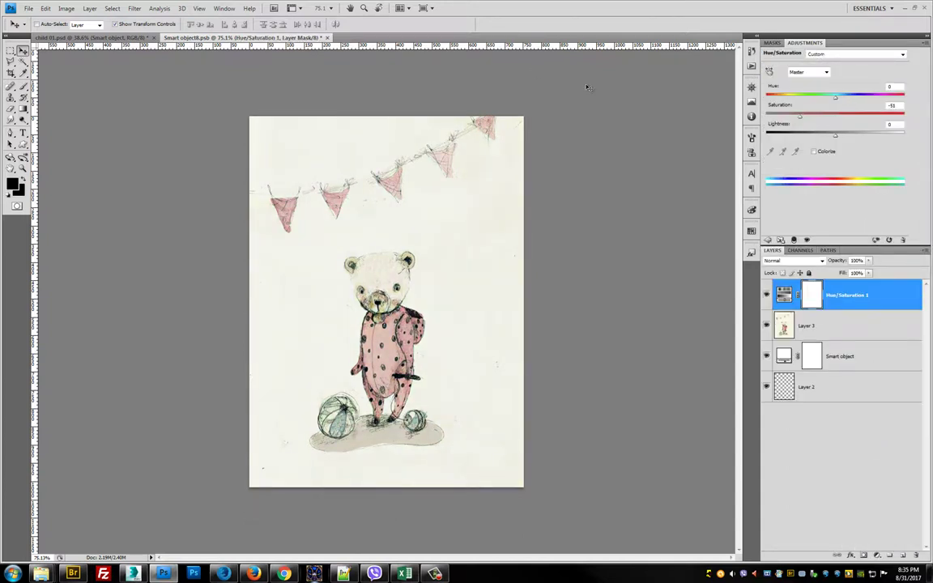
{"action": "left_click", "coordinate": [328, 39]}
{"action": "left_click", "coordinate": [431, 212]}
{"action": "scroll", "coordinate": [263, 303], "scroll_direction": "up", "scroll_amount": 2}
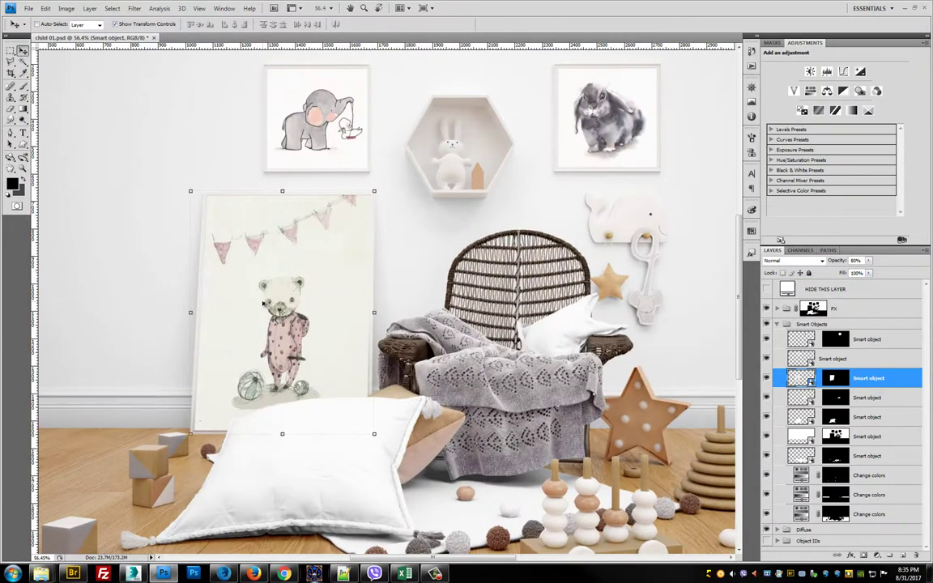
{"action": "key", "text": "alt"}
{"action": "scroll", "coordinate": [323, 286], "scroll_direction": "down", "scroll_amount": 1}
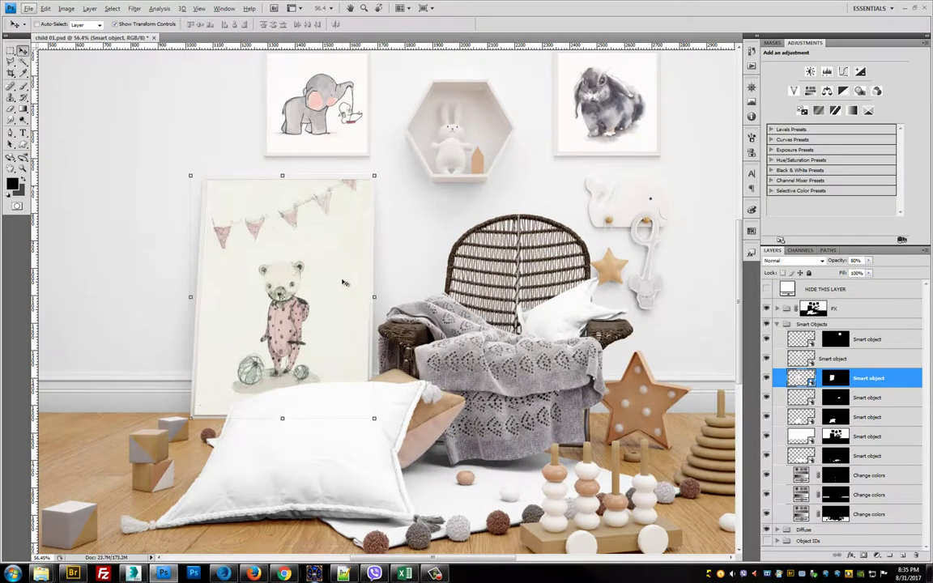
{"action": "scroll", "coordinate": [332, 284], "scroll_direction": "down", "scroll_amount": 1}
{"action": "scroll", "coordinate": [344, 281], "scroll_direction": "down", "scroll_amount": 1}
{"action": "scroll", "coordinate": [345, 281], "scroll_direction": "up", "scroll_amount": 1}
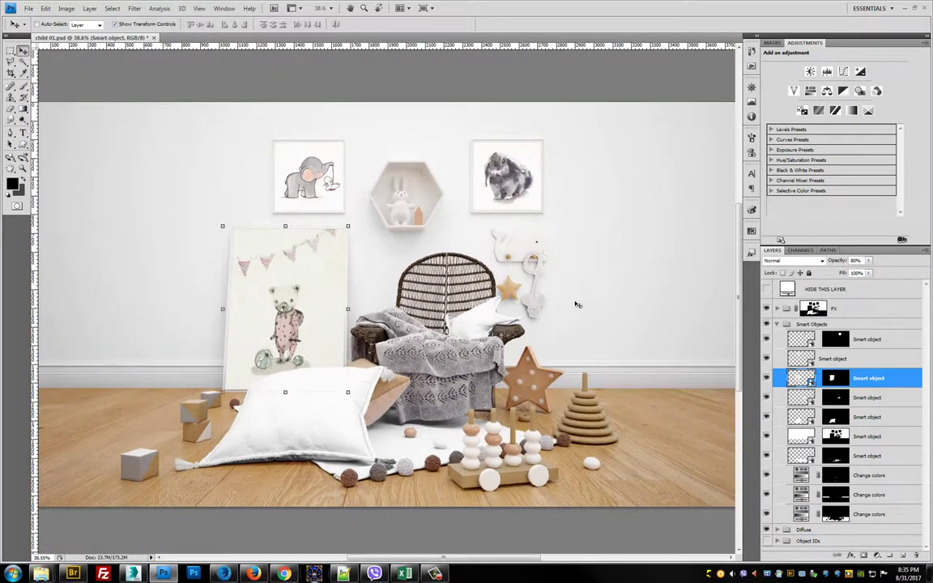
- Paste the pastel spotted pattern into the cushion's smart object, scaled to fill the canvas
{"action": "left_click", "coordinate": [800, 396]}
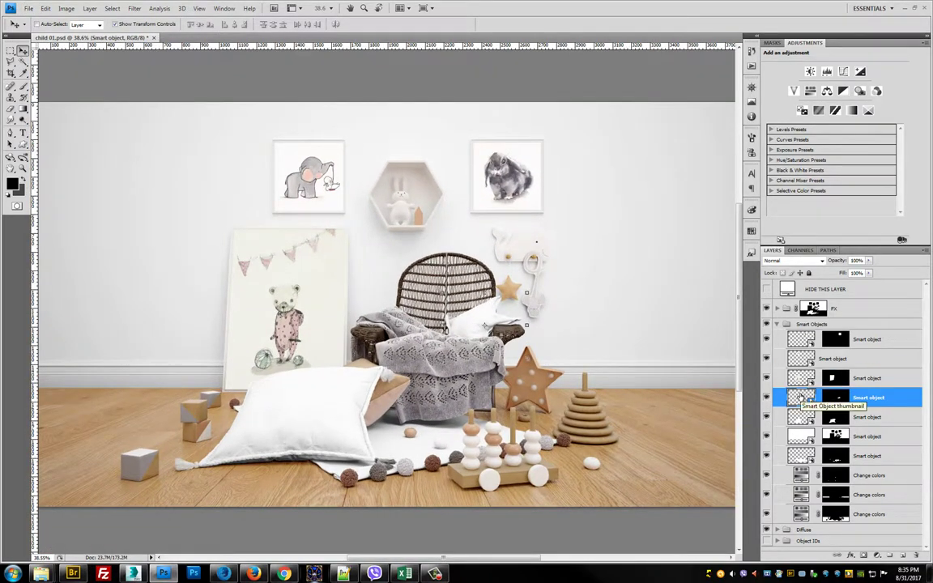
{"action": "double_click", "coordinate": [800, 397]}
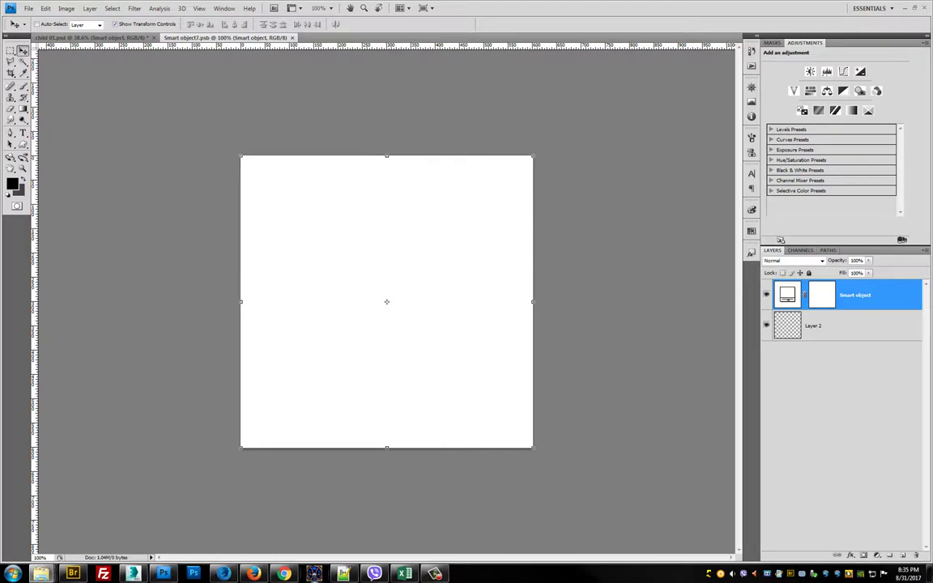
{"action": "key", "text": "ctrl+Tab"}
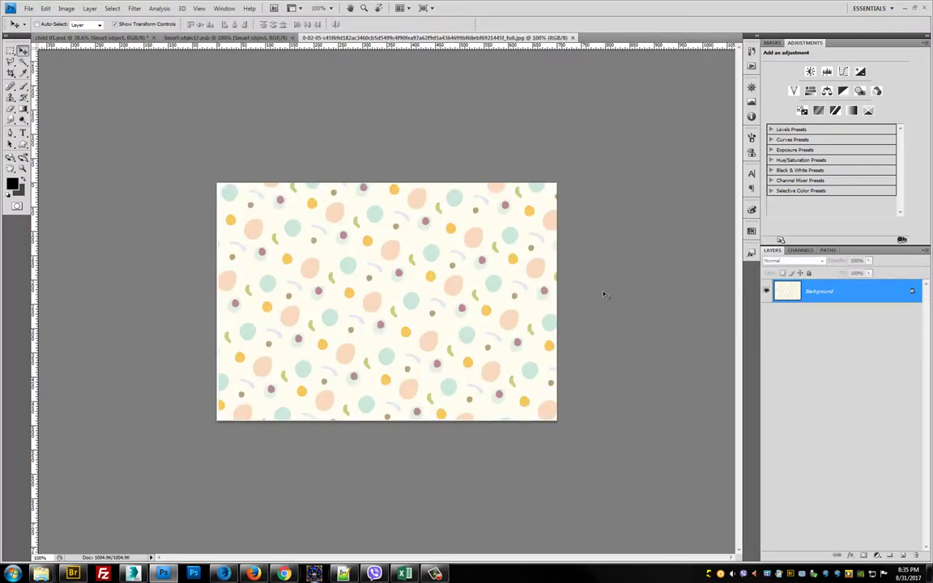
{"action": "key", "text": "ctrl+Tab"}
{"action": "key", "text": "ctrl+v"}
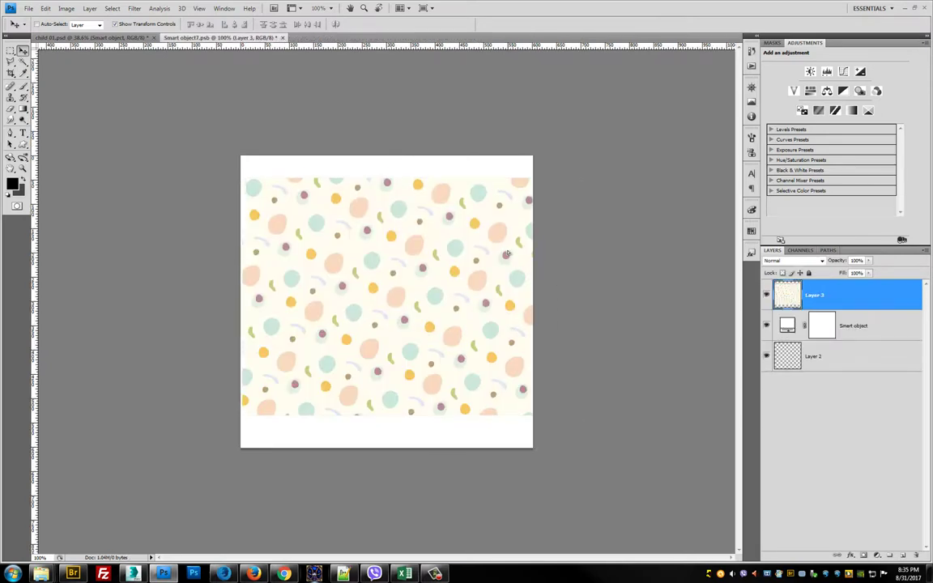
{"action": "left_click_drag", "start_coordinate": [509, 253], "coordinate": [504, 235]}
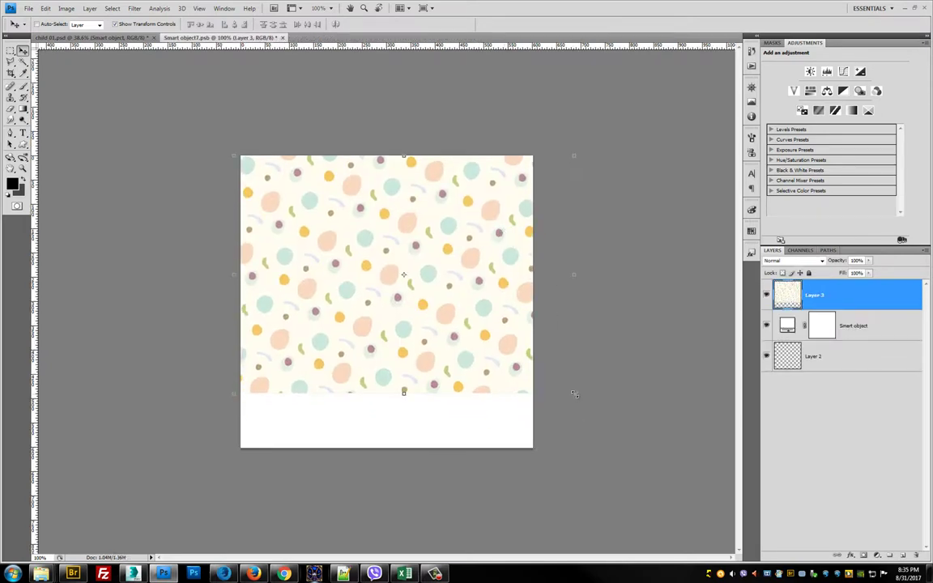
{"action": "key", "text": "ctrl+t"}
{"action": "left_click_drag", "start_coordinate": [573, 393], "coordinate": [655, 451]}
{"action": "key", "text": "Return"}
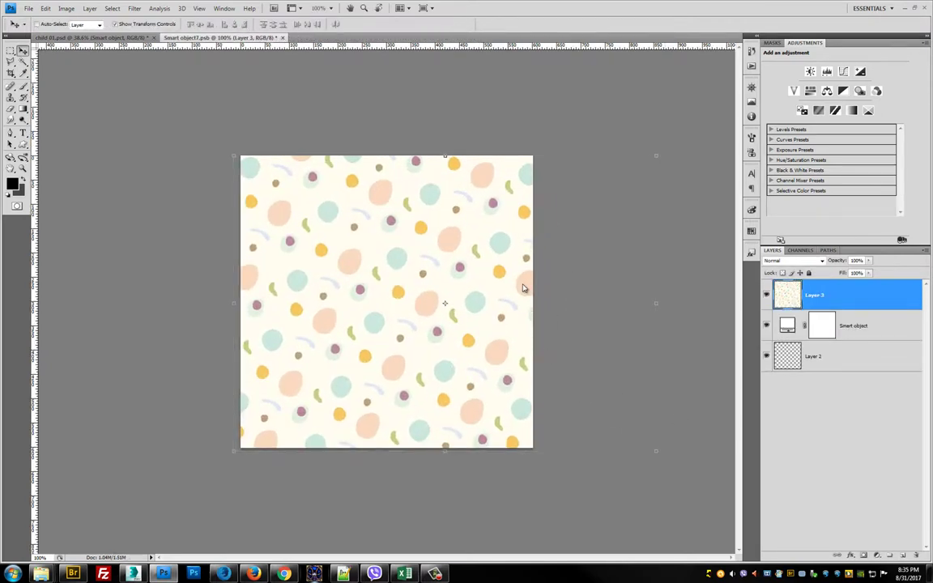
- Save the cushion .psb and compare the chair cushion with and without the pattern
{"action": "key", "text": "ctrl+w"}
{"action": "key", "text": "Return"}
{"action": "scroll", "coordinate": [484, 327], "scroll_direction": "up", "scroll_amount": 3}
{"action": "scroll", "coordinate": [484, 326], "scroll_direction": "up", "scroll_amount": 3}
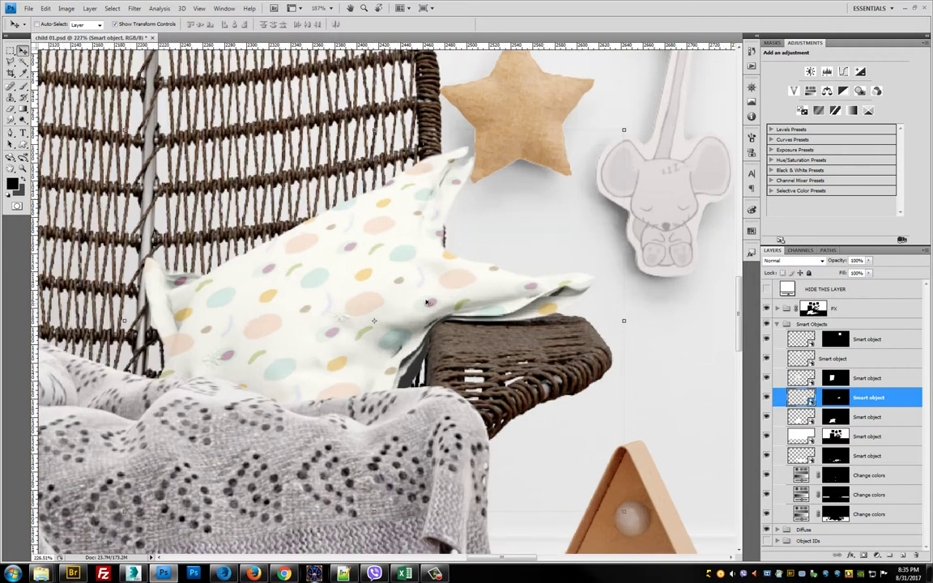
{"action": "left_click_drag", "start_coordinate": [567, 251], "coordinate": [592, 307]}
{"action": "key", "text": "alt"}
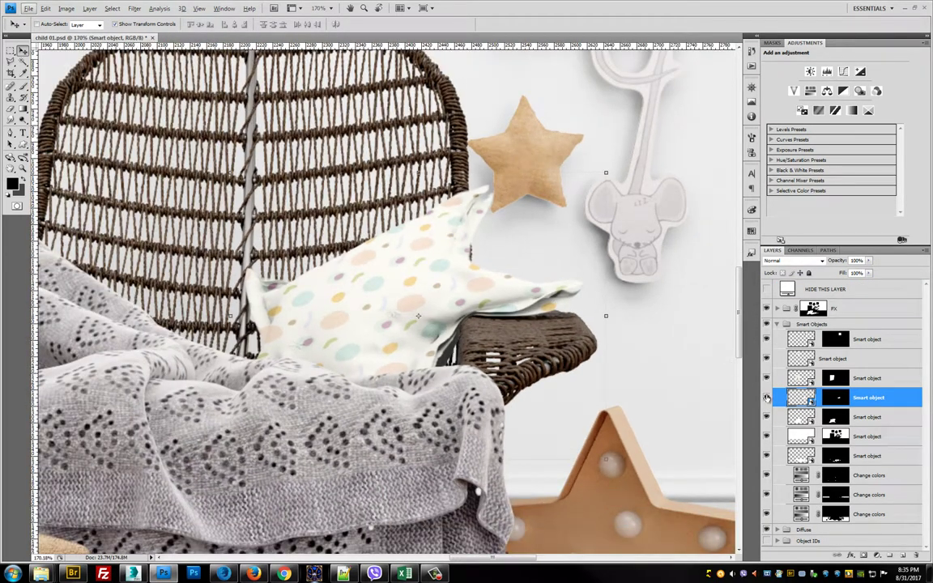
{"action": "left_click", "coordinate": [766, 398]}
{"action": "scroll", "coordinate": [611, 328], "scroll_direction": "down", "scroll_amount": 3}
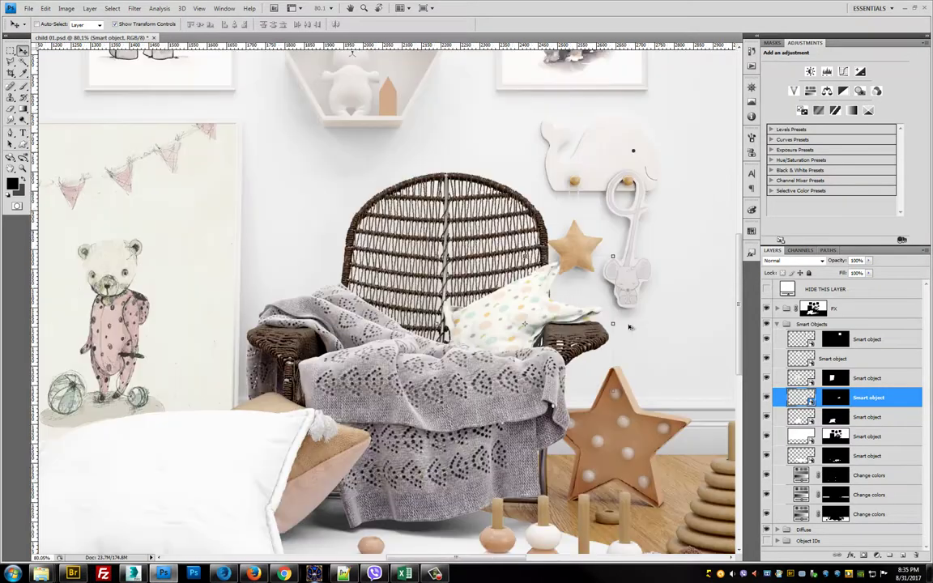
{"action": "scroll", "coordinate": [599, 320], "scroll_direction": "down", "scroll_amount": 3}
{"action": "scroll", "coordinate": [591, 314], "scroll_direction": "down", "scroll_amount": 1}
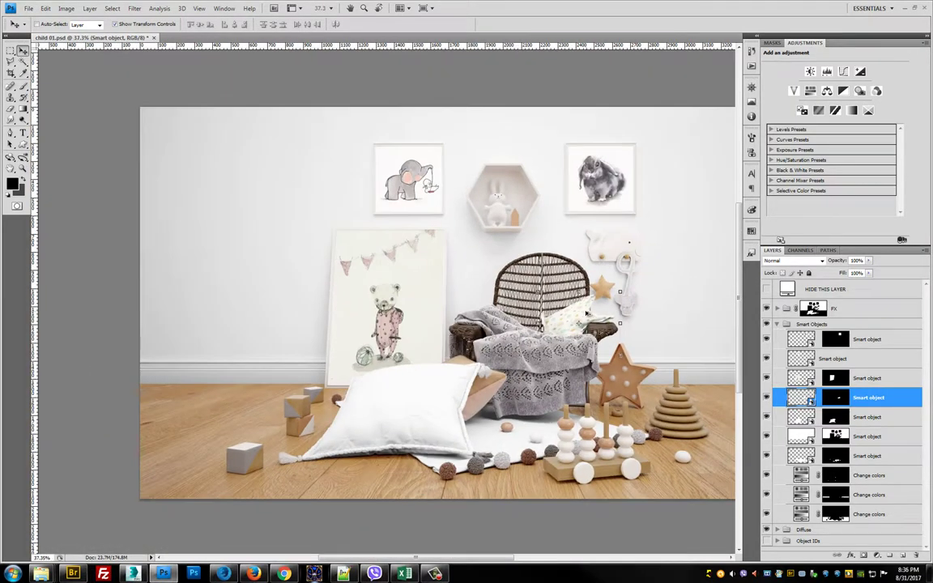
{"action": "scroll", "coordinate": [580, 311], "scroll_direction": "down", "scroll_amount": 1}
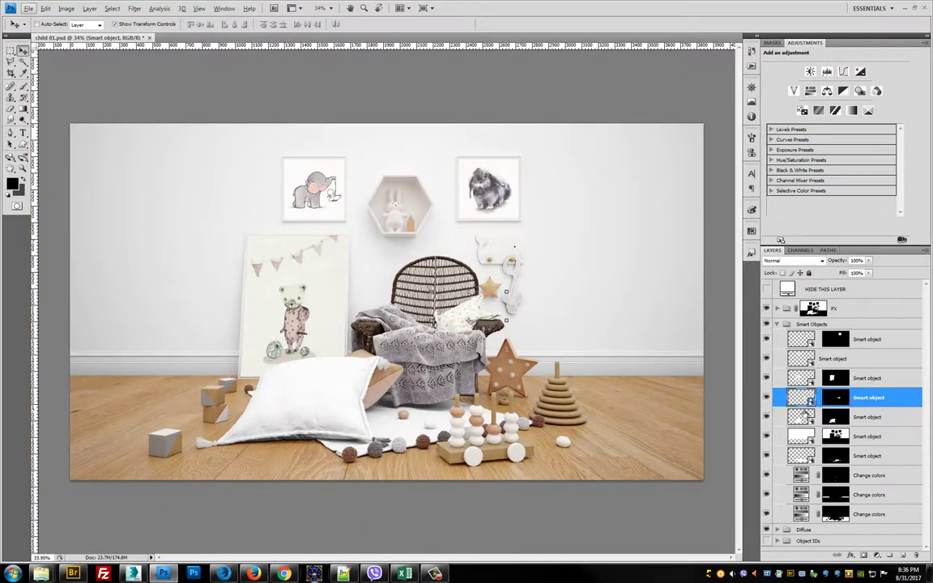
- Paste the pastel floral pattern into the floor pillow's smart object, scaled to fill
{"action": "left_click", "coordinate": [801, 417]}
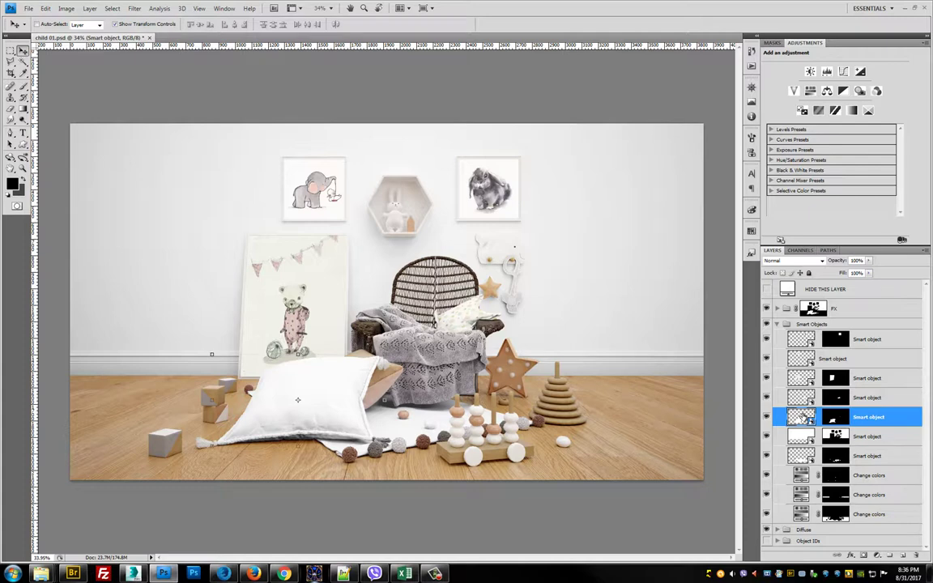
{"action": "double_click", "coordinate": [801, 417]}
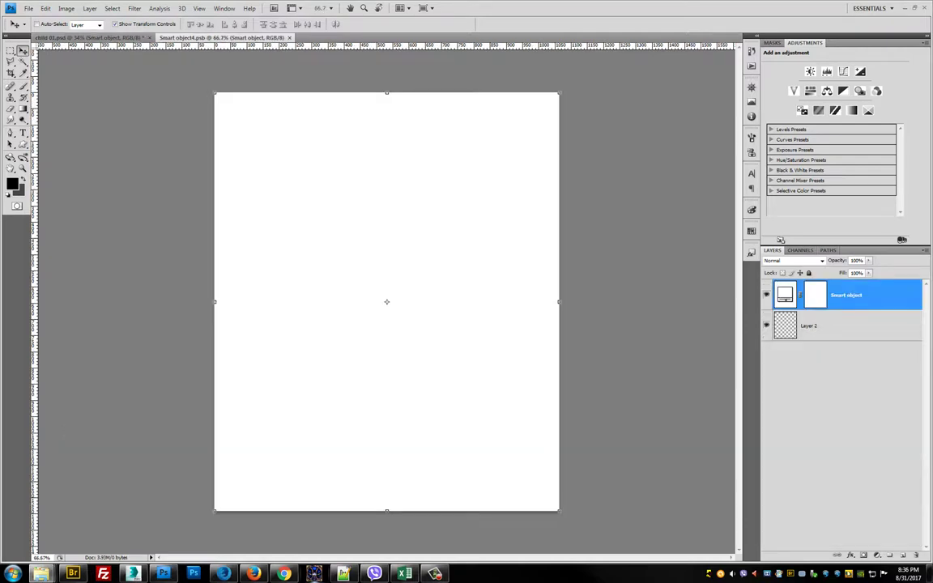
{"action": "left_click_drag", "start_coordinate": [743, 276], "coordinate": [533, 260]}
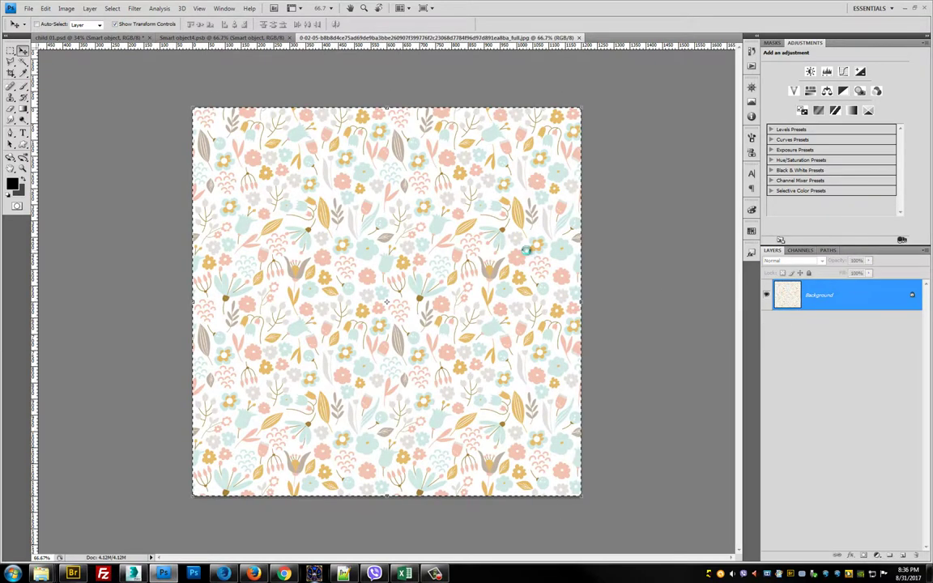
{"action": "key", "text": "ctrl+c"}
{"action": "key", "text": "ctrl+w"}
{"action": "key", "text": "ctrl+v"}
{"action": "key", "text": "ctrl+minus"}
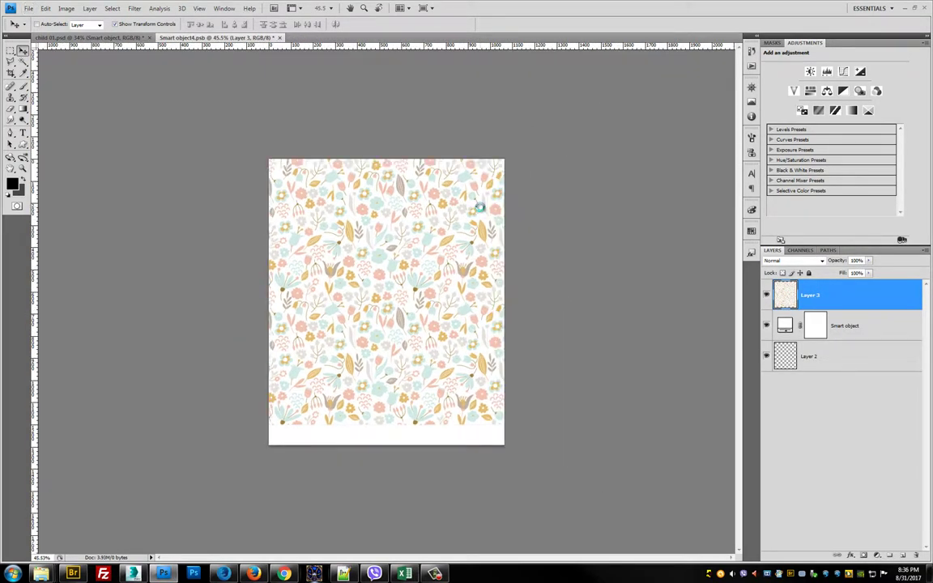
{"action": "left_click_drag", "start_coordinate": [526, 425], "coordinate": [551, 444]}
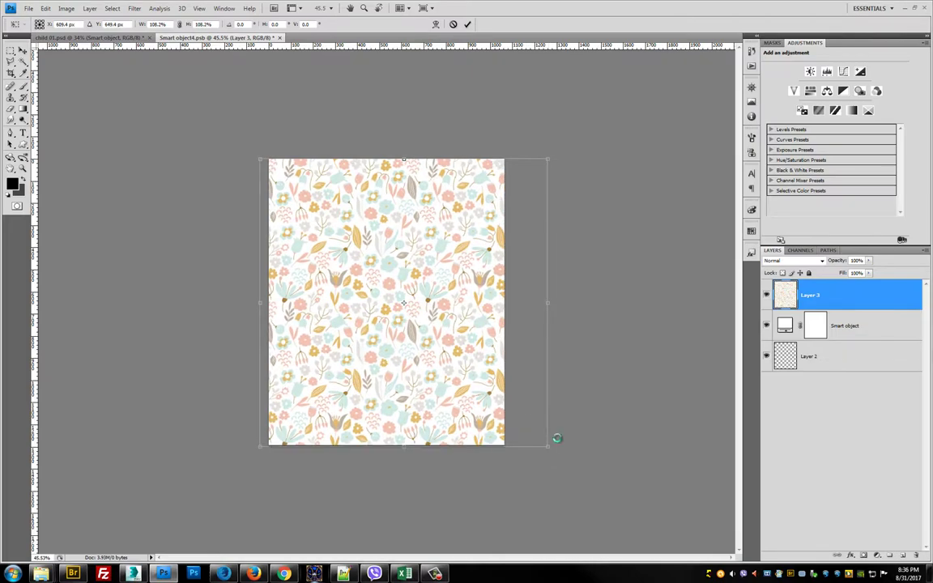
{"action": "key", "text": "Return"}
- Save the pillow .psb and check the floral floor pillow in the room
{"action": "key", "text": "ctrl+w"}
{"action": "key", "text": "Return"}
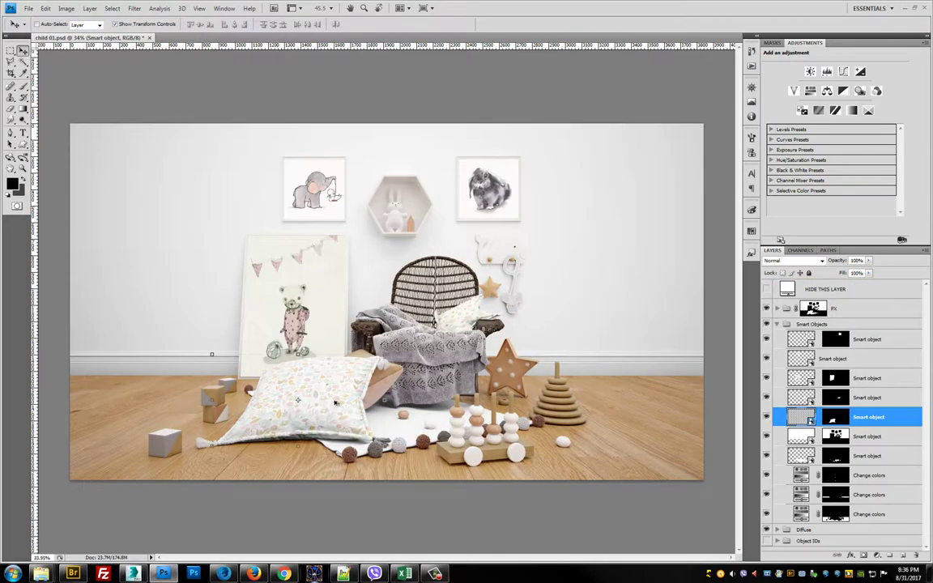
{"action": "scroll", "coordinate": [311, 407], "scroll_direction": "up", "scroll_amount": 5}
{"action": "mouse_move", "coordinate": [417, 389]}
{"action": "left_mouse_down"}
{"action": "mouse_move", "coordinate": [524, 308]}
{"action": "mouse_move", "coordinate": [368, 363]}
{"action": "left_mouse_up"}
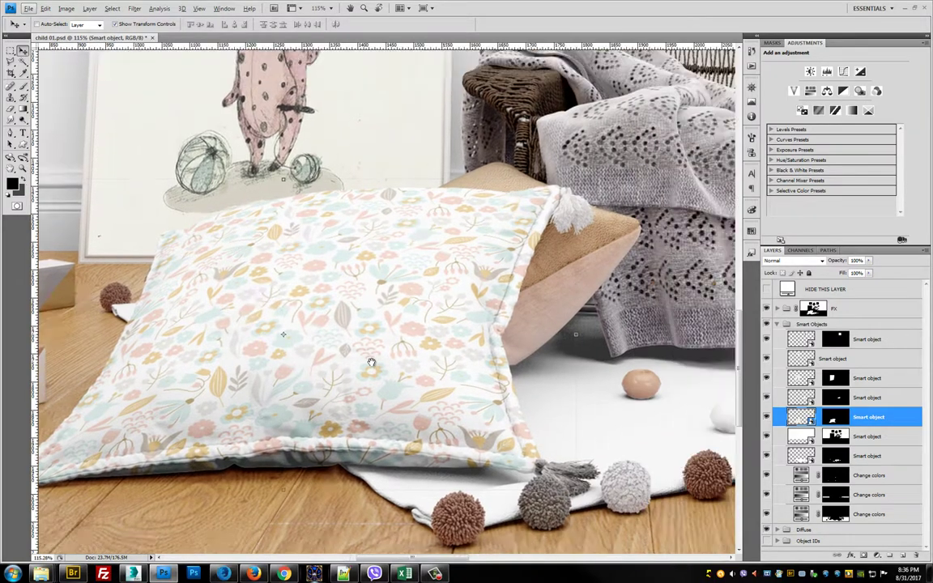
{"action": "scroll", "coordinate": [426, 333], "scroll_direction": "down", "scroll_amount": 5}
{"action": "scroll", "coordinate": [698, 391], "scroll_direction": "down", "scroll_amount": 1}
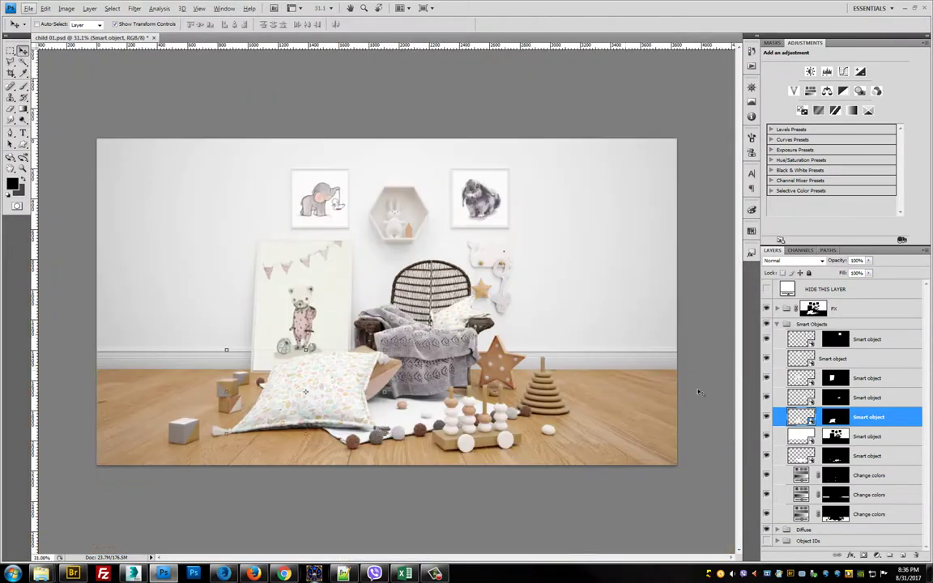
{"action": "left_click", "coordinate": [805, 437]}
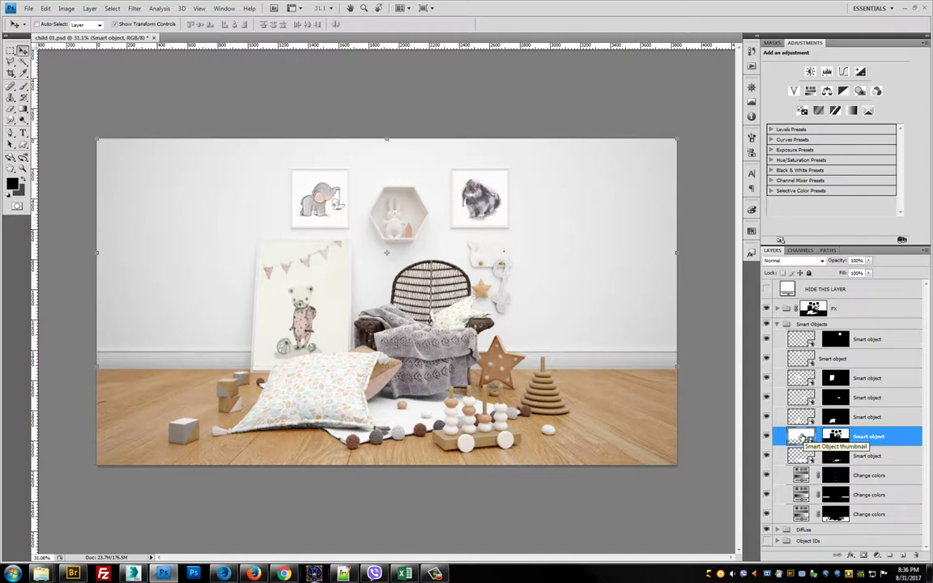
{"action": "double_click", "coordinate": [802, 438]}
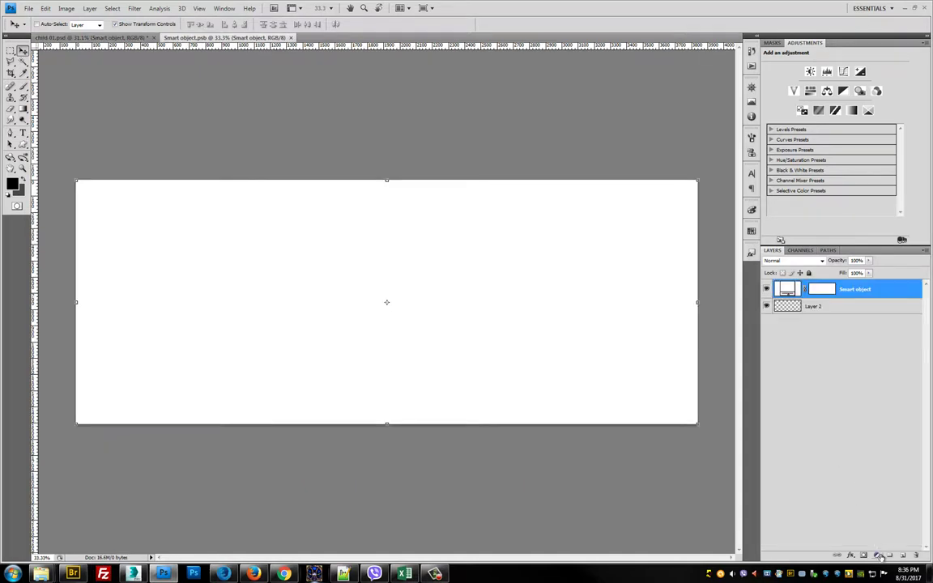
{"action": "double_click", "coordinate": [788, 292]}
{"action": "left_click", "coordinate": [699, 275]}
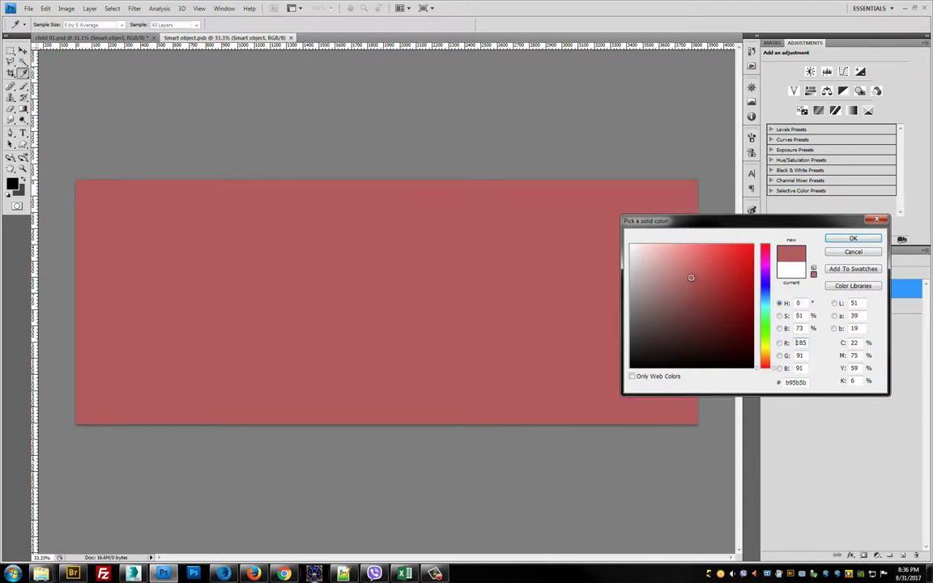
{"action": "left_click", "coordinate": [631, 287]}
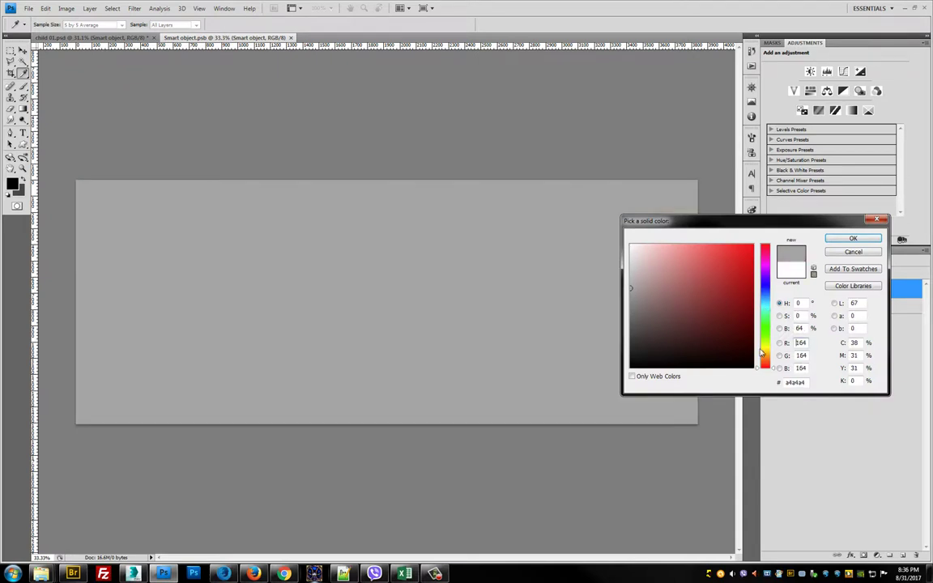
{"action": "left_click_drag", "start_coordinate": [765, 343], "coordinate": [765, 301]}
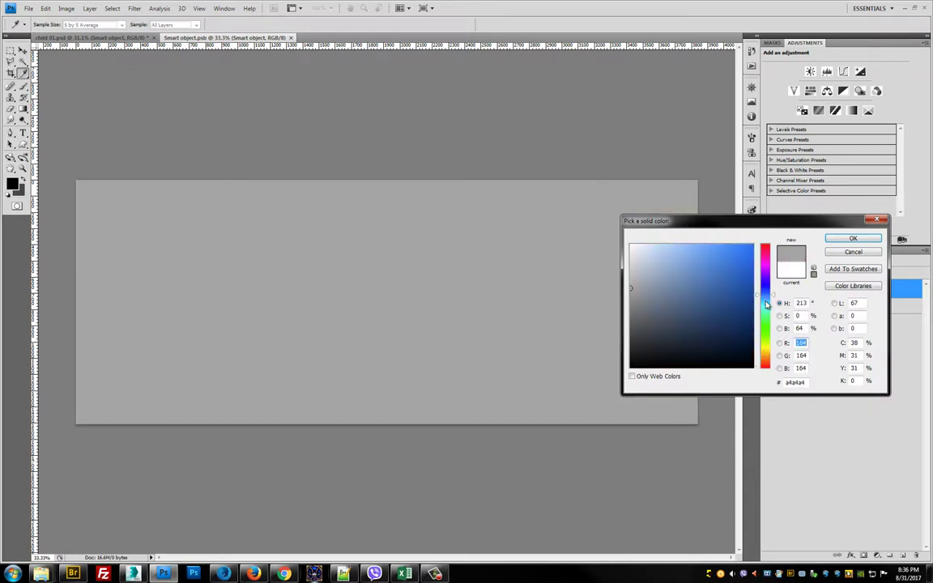
{"action": "left_click", "coordinate": [655, 252]}
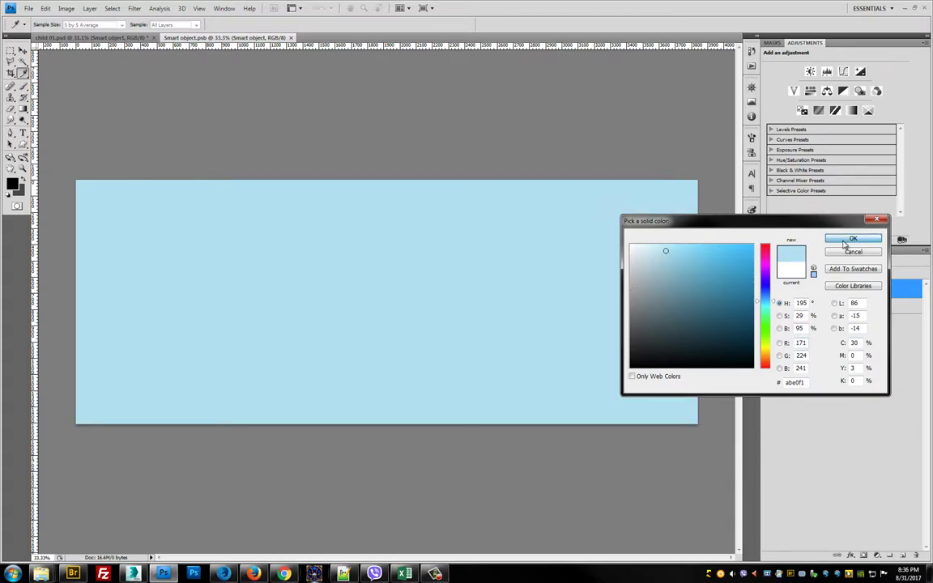
{"action": "left_click", "coordinate": [853, 238]}
{"action": "left_click", "coordinate": [295, 38]}
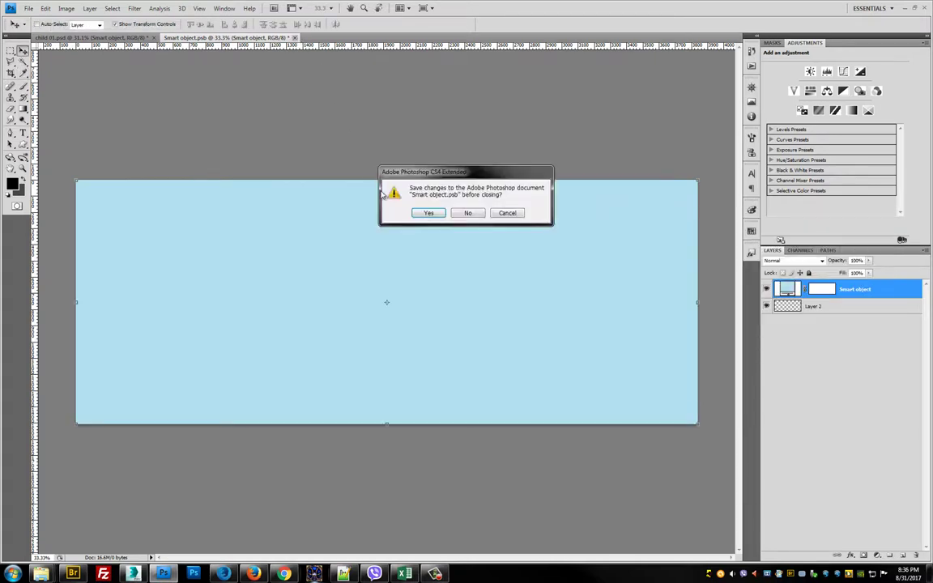
{"action": "left_click", "coordinate": [428, 212]}
{"action": "scroll", "coordinate": [430, 214], "scroll_direction": "up", "scroll_amount": 5}
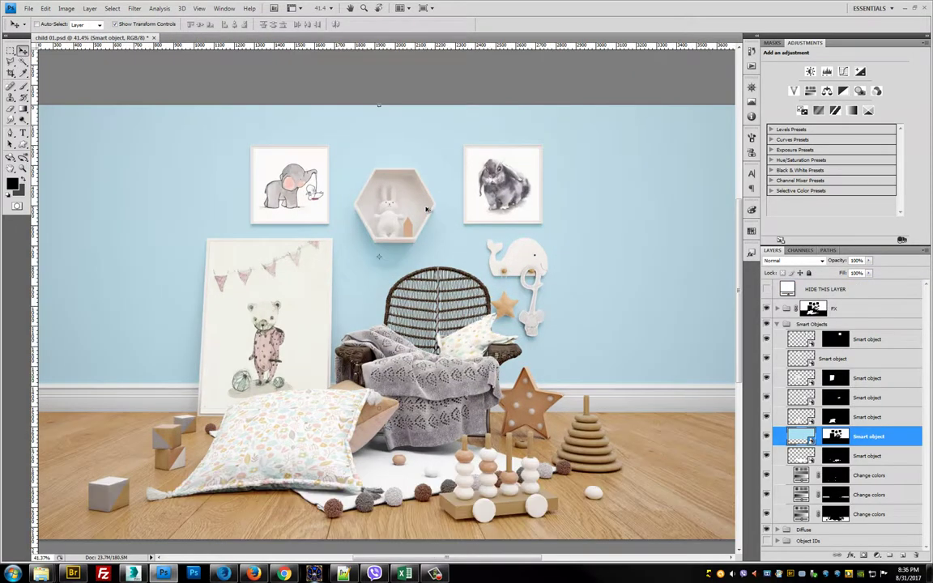
{"action": "scroll", "coordinate": [420, 205], "scroll_direction": "up", "scroll_amount": 2}
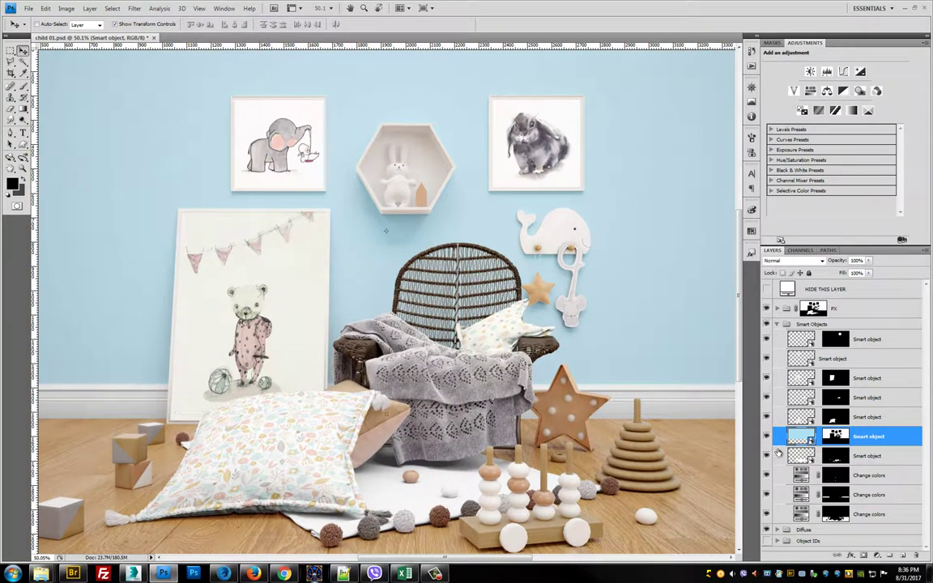
- Scale the rug's star pattern up to about 156.7% in its smart object
{"action": "left_click", "coordinate": [394, 486]}
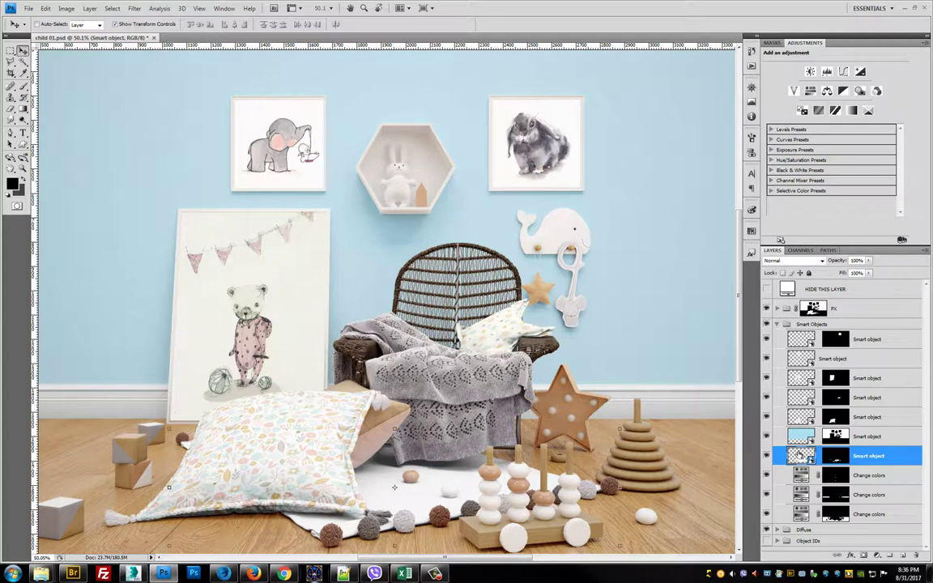
{"action": "double_click", "coordinate": [800, 456]}
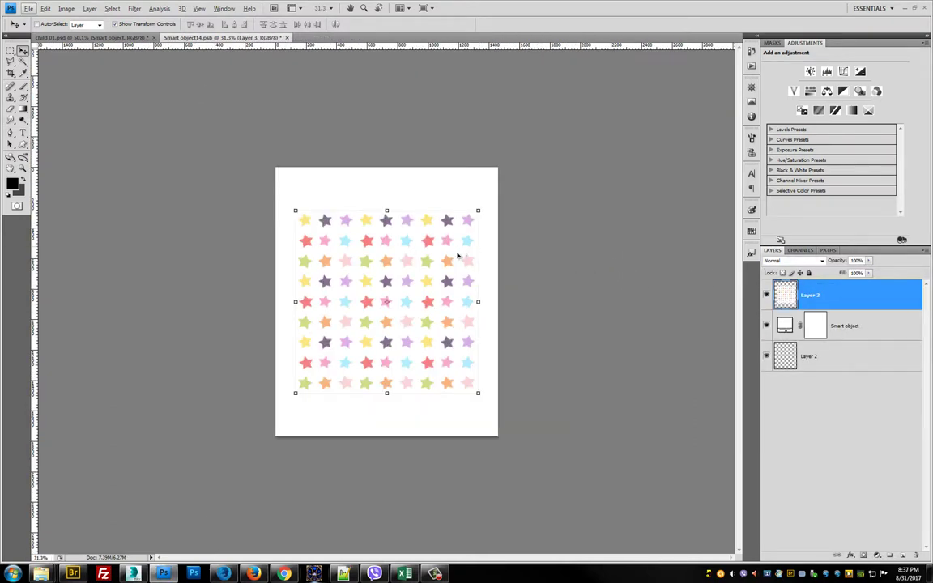
{"action": "left_click_drag", "start_coordinate": [448, 281], "coordinate": [448, 295]}
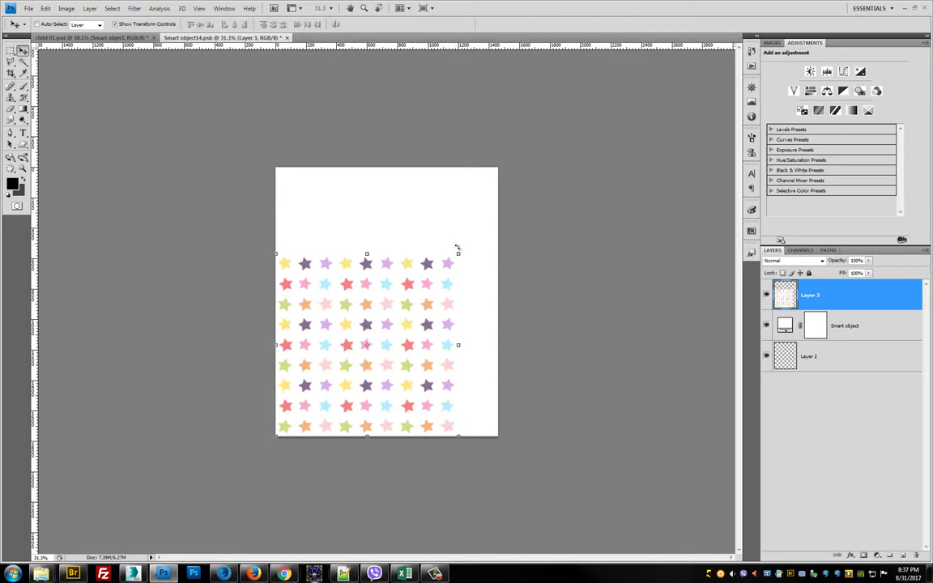
{"action": "key", "text": "ctrl+t"}
{"action": "left_click_drag", "start_coordinate": [494, 229], "coordinate": [499, 202]}
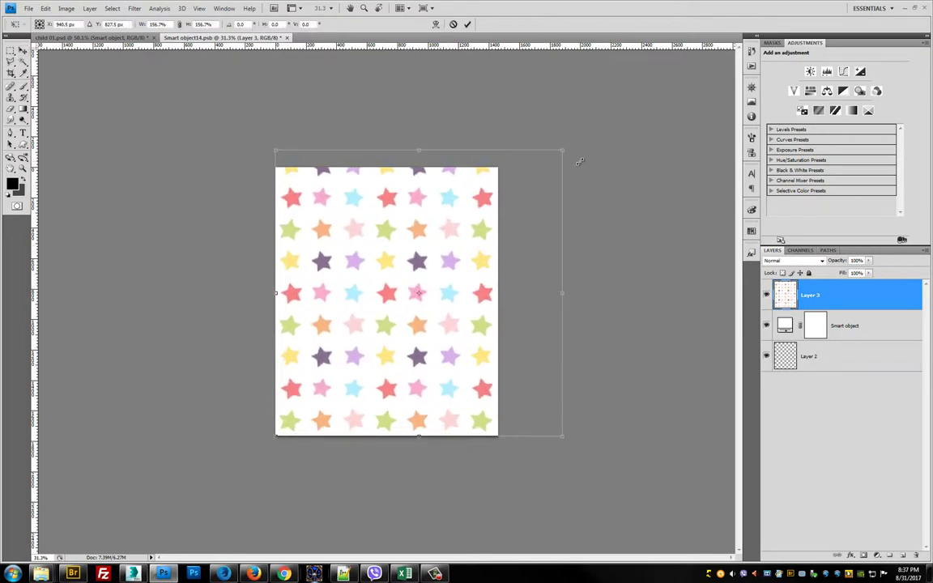
{"action": "key", "text": "Return"}
- Save the rug .psb and toggle the star layer to compare the bigger stars
{"action": "key", "text": "ctrl+w"}
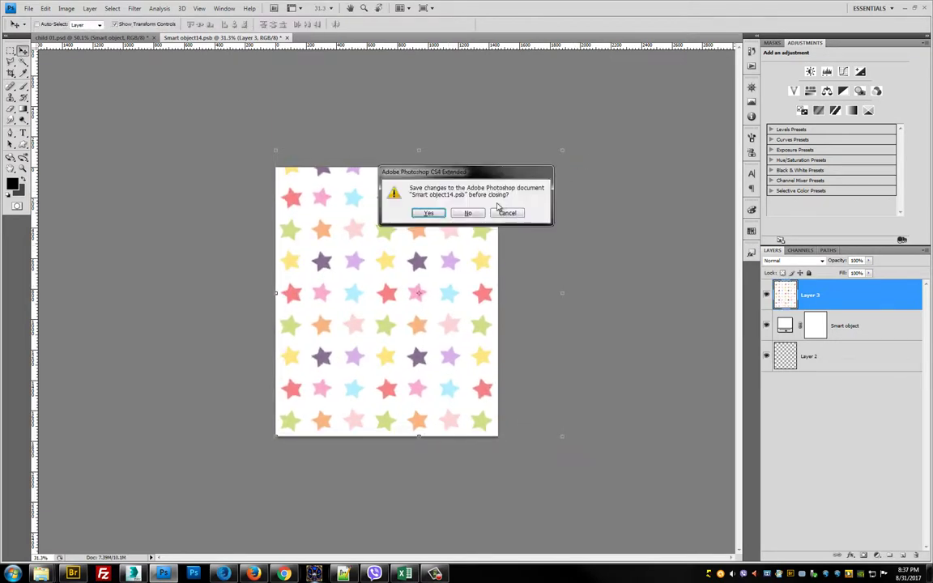
{"action": "key", "text": "Return"}
{"action": "scroll", "coordinate": [440, 418], "scroll_direction": "up", "scroll_amount": 2}
{"action": "scroll", "coordinate": [440, 417], "scroll_direction": "up", "scroll_amount": 3}
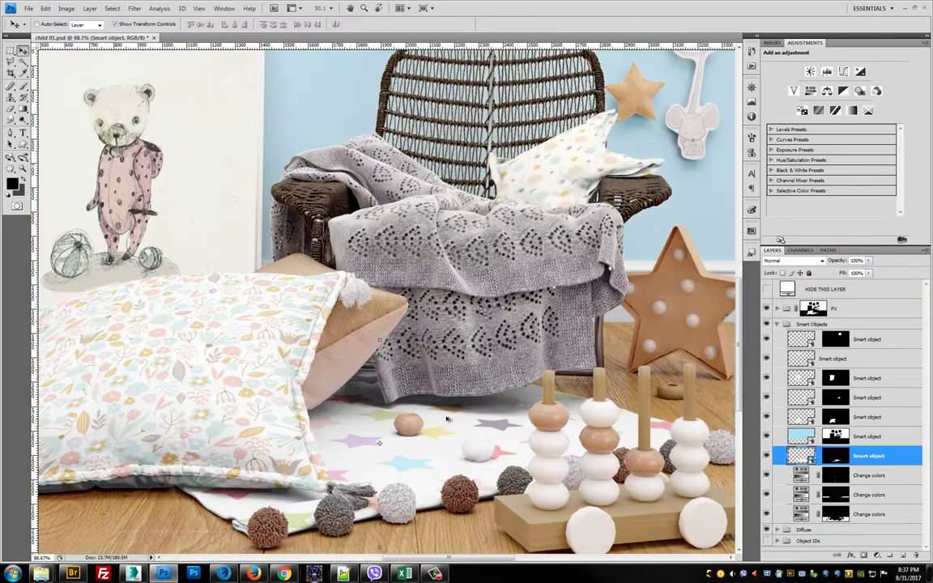
{"action": "scroll", "coordinate": [439, 417], "scroll_direction": "up", "scroll_amount": 1}
{"action": "scroll", "coordinate": [455, 400], "scroll_direction": "down", "scroll_amount": 1}
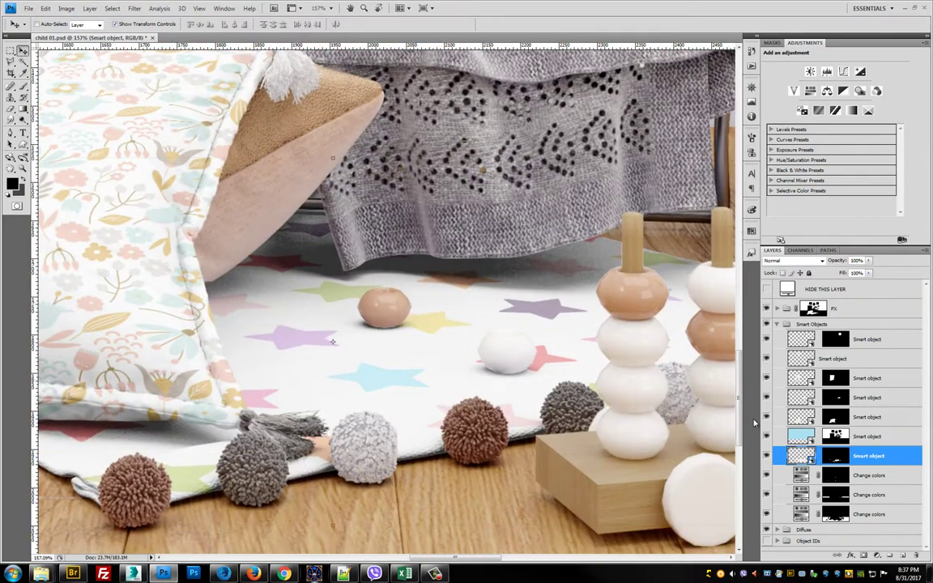
{"action": "left_click", "coordinate": [767, 456]}
{"action": "scroll", "coordinate": [656, 394], "scroll_direction": "down", "scroll_amount": 2}
{"action": "scroll", "coordinate": [632, 372], "scroll_direction": "down", "scroll_amount": 1}
{"action": "scroll", "coordinate": [591, 344], "scroll_direction": "down", "scroll_amount": 3}
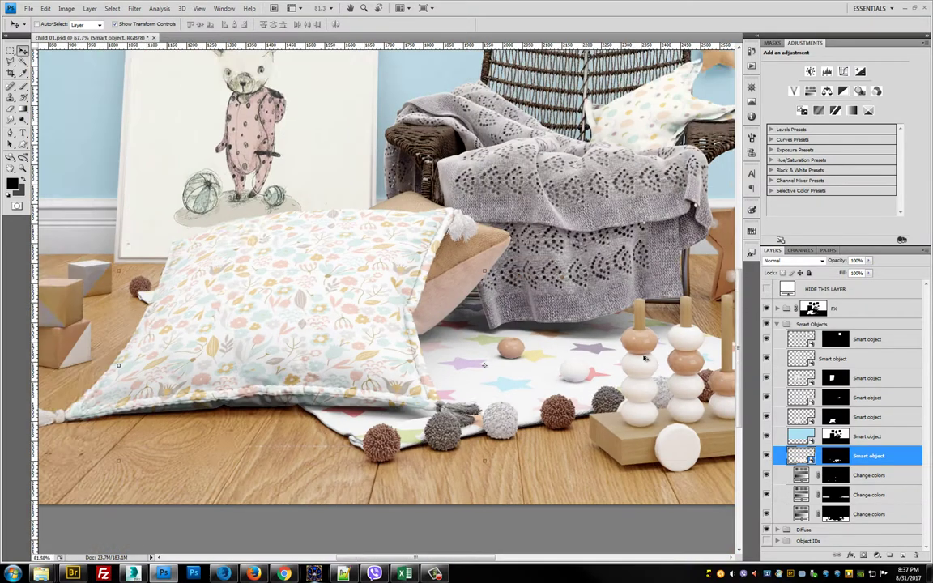
{"action": "scroll", "coordinate": [552, 333], "scroll_direction": "up", "scroll_amount": 1}
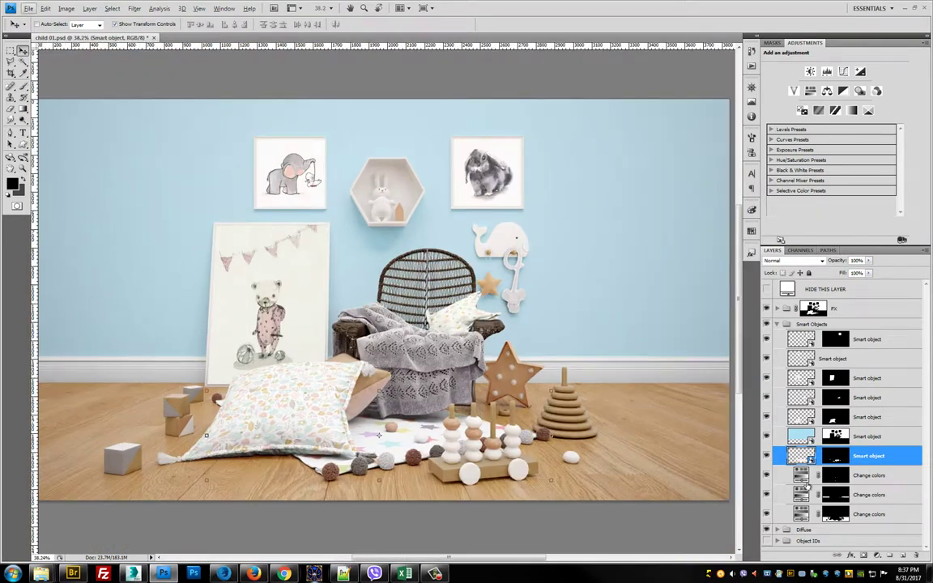
- Turn on Colorize for the tassels' Change colors adjustment and zoom to the pillow
{"action": "left_click", "coordinate": [799, 477]}
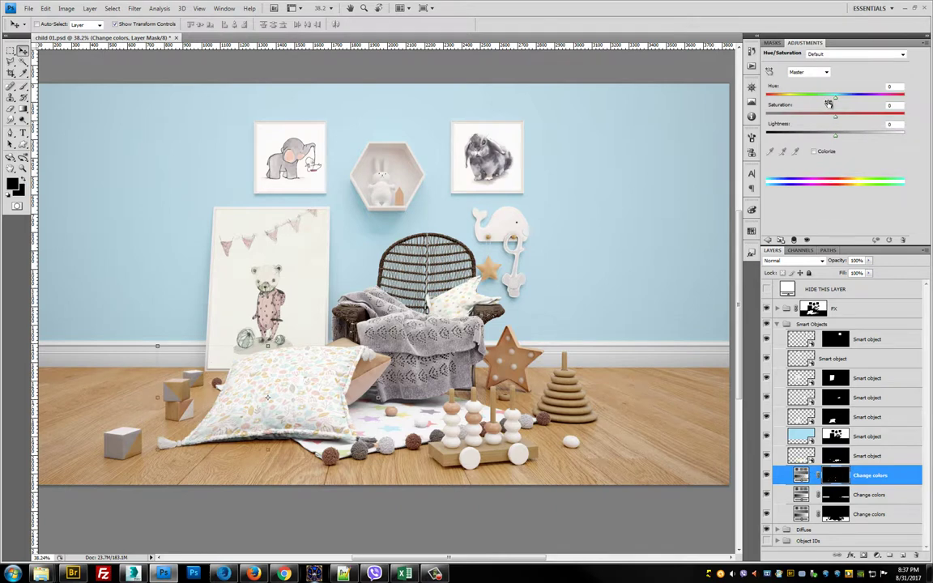
{"action": "left_click", "coordinate": [814, 153]}
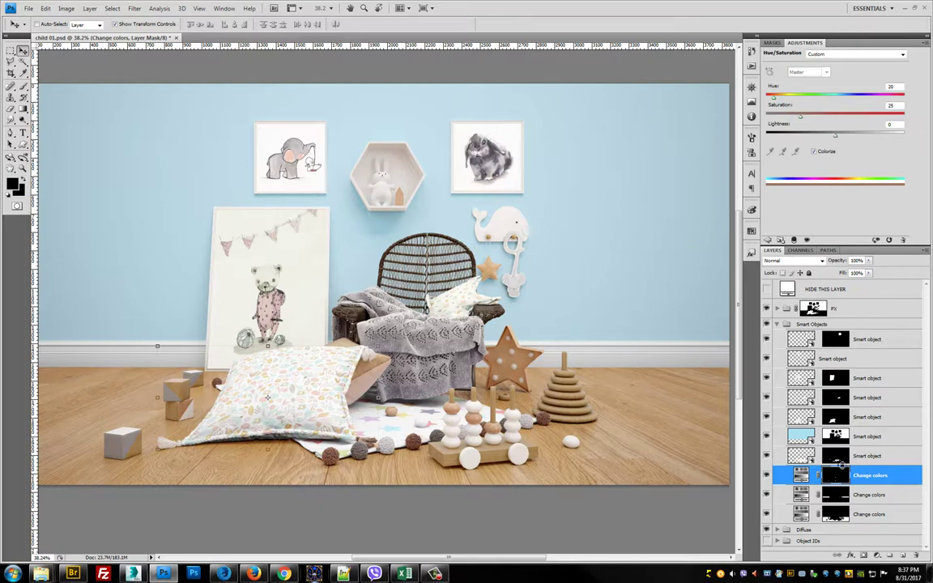
{"action": "left_click", "coordinate": [835, 475], "text": "alt"}
{"action": "left_click_drag", "start_coordinate": [267, 397], "coordinate": [529, 413]}
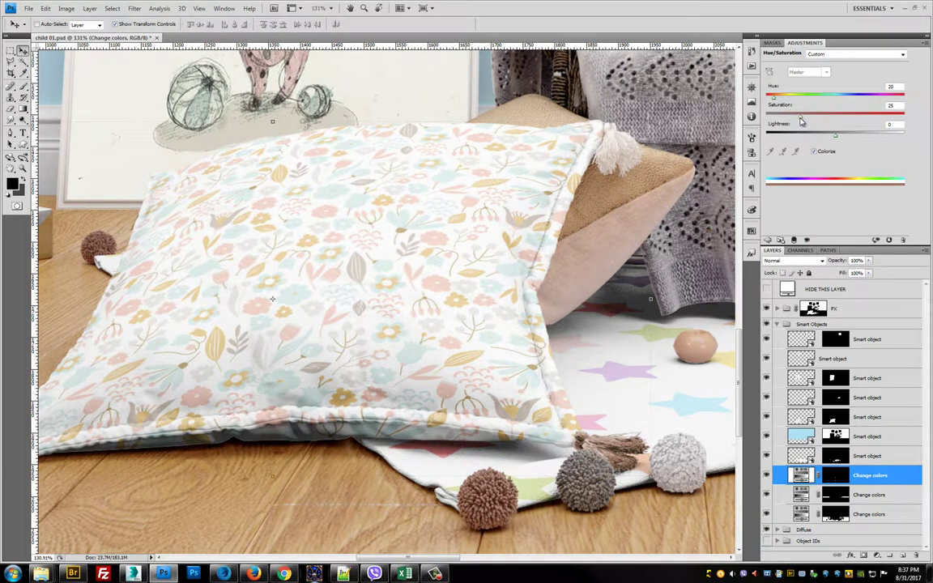
- Tint the tassels with Hue 234, Saturation 36, Lightness -10 at 35% opacity
{"action": "left_click_drag", "start_coordinate": [801, 119], "coordinate": [825, 119]}
{"action": "left_click_drag", "start_coordinate": [774, 97], "coordinate": [873, 100]}
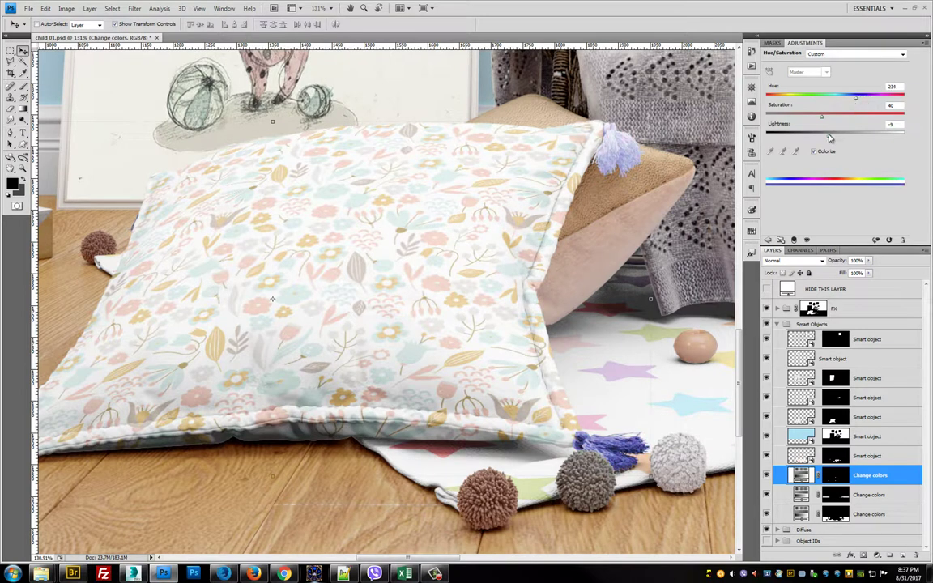
{"action": "left_click_drag", "start_coordinate": [835, 135], "coordinate": [817, 120]}
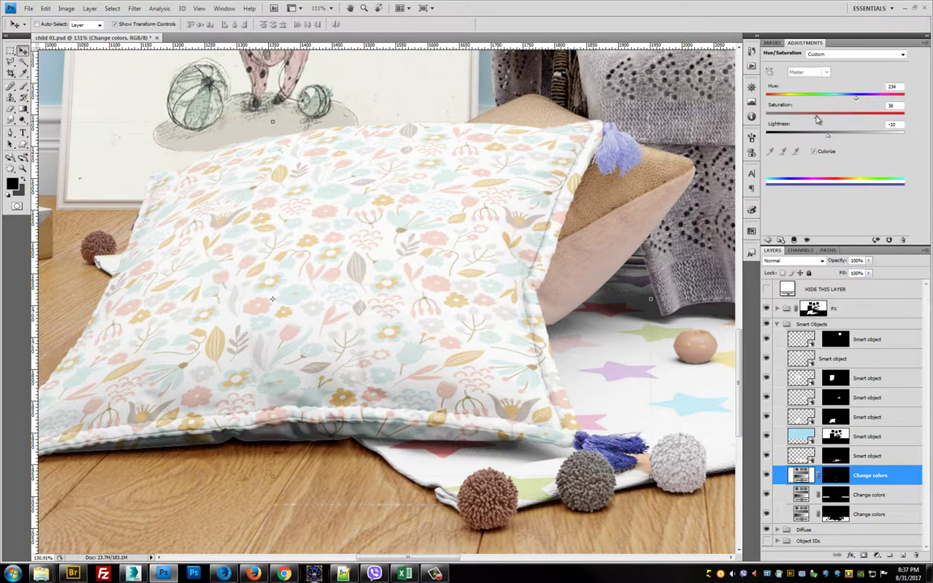
{"action": "scroll", "coordinate": [513, 230], "scroll_direction": "down", "scroll_amount": 2}
{"action": "scroll", "coordinate": [513, 230], "scroll_direction": "down", "scroll_amount": 2}
{"action": "scroll", "coordinate": [513, 230], "scroll_direction": "down", "scroll_amount": 2}
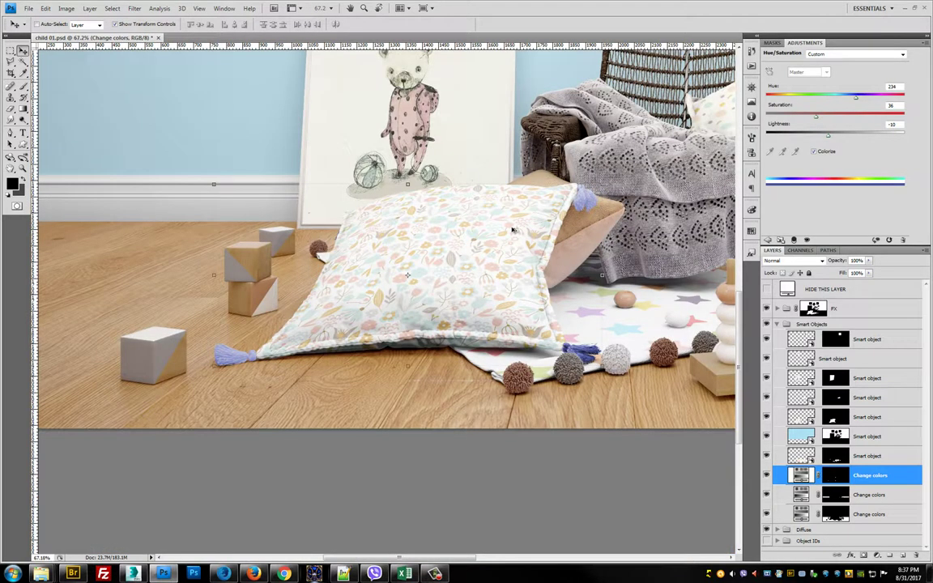
{"action": "scroll", "coordinate": [513, 230], "scroll_direction": "down", "scroll_amount": 2}
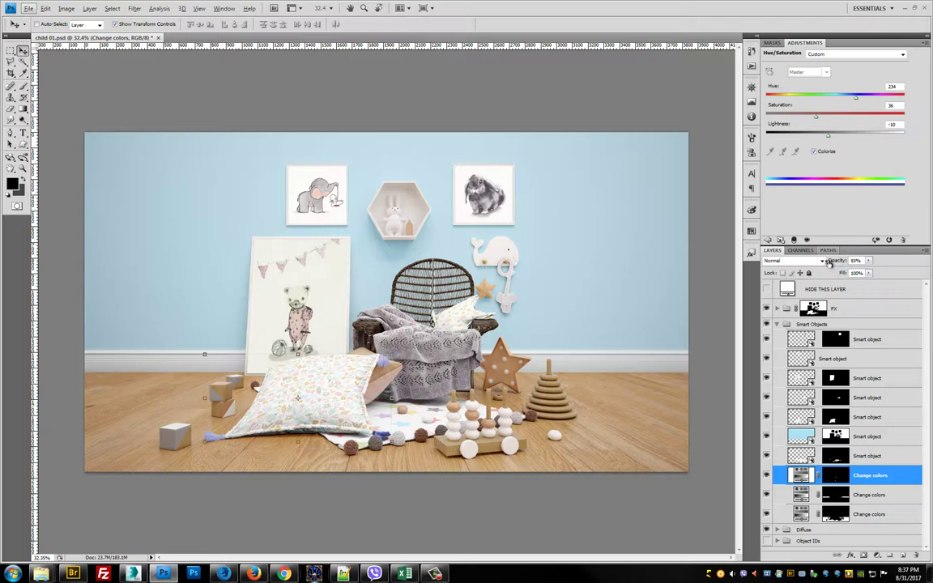
{"action": "left_click_drag", "start_coordinate": [837, 261], "coordinate": [806, 263]}
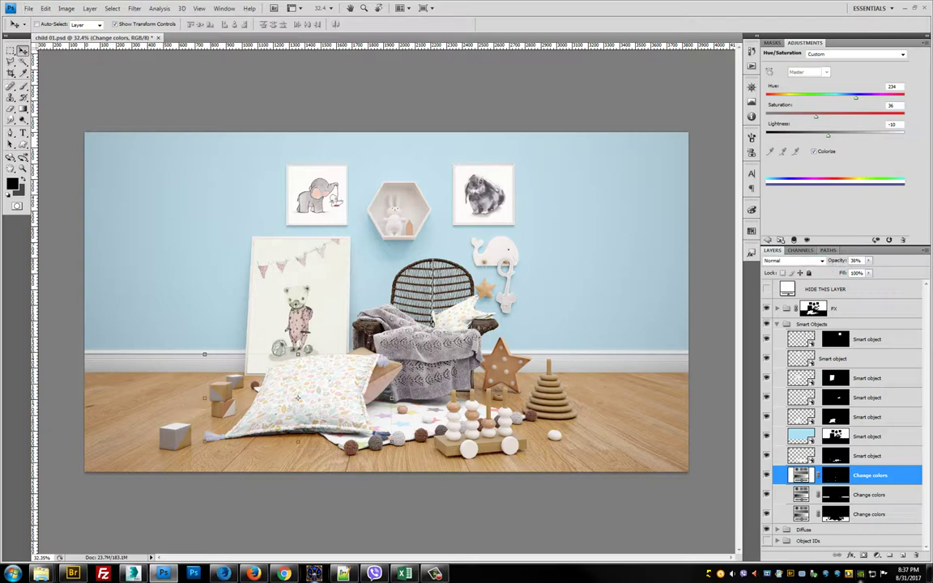
- Nudge the second Change colors layer darker, then trial the floor layer's saturation
{"action": "left_click", "coordinate": [798, 494]}
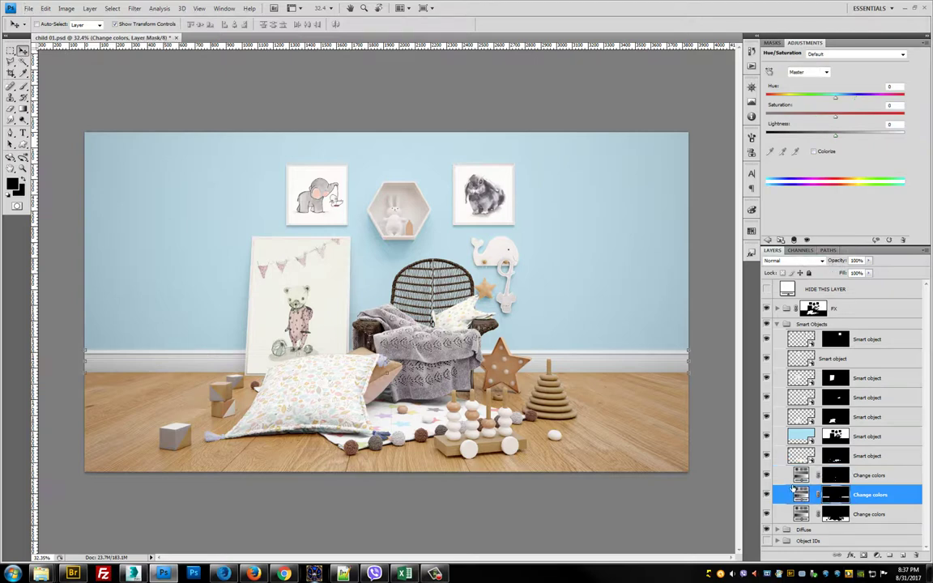
{"action": "left_click_drag", "start_coordinate": [837, 139], "coordinate": [832, 142]}
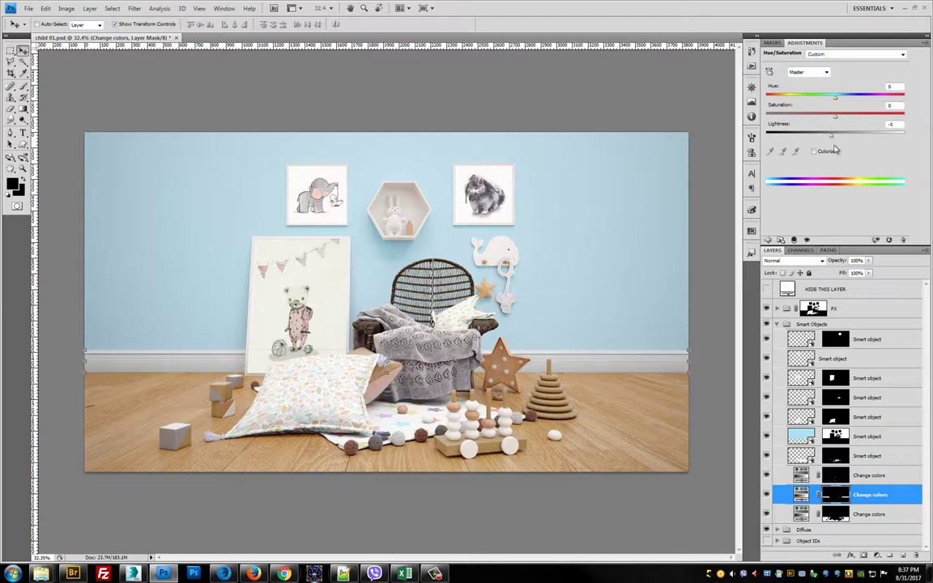
{"action": "left_click", "coordinate": [797, 513]}
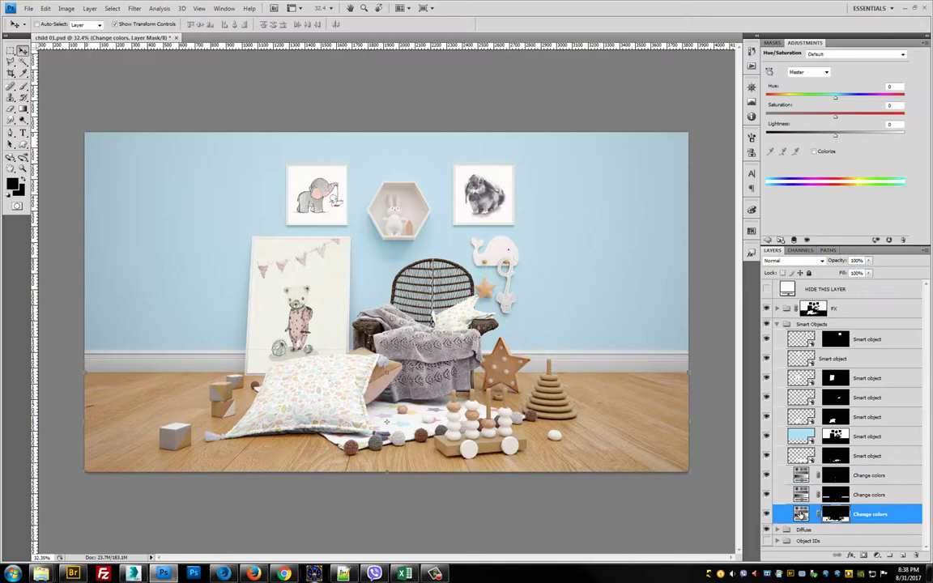
{"action": "left_click_drag", "start_coordinate": [837, 119], "coordinate": [728, 130]}
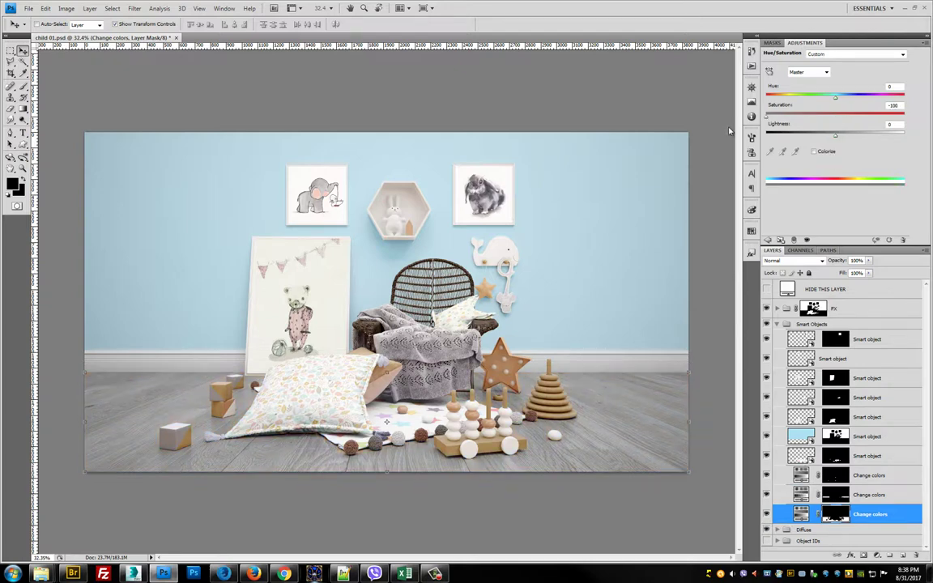
{"action": "mouse_move", "coordinate": [774, 129]}
{"action": "left_mouse_down"}
{"action": "mouse_move", "coordinate": [835, 130]}
{"action": "mouse_move", "coordinate": [905, 98]}
{"action": "mouse_move", "coordinate": [808, 96]}
{"action": "left_mouse_up"}
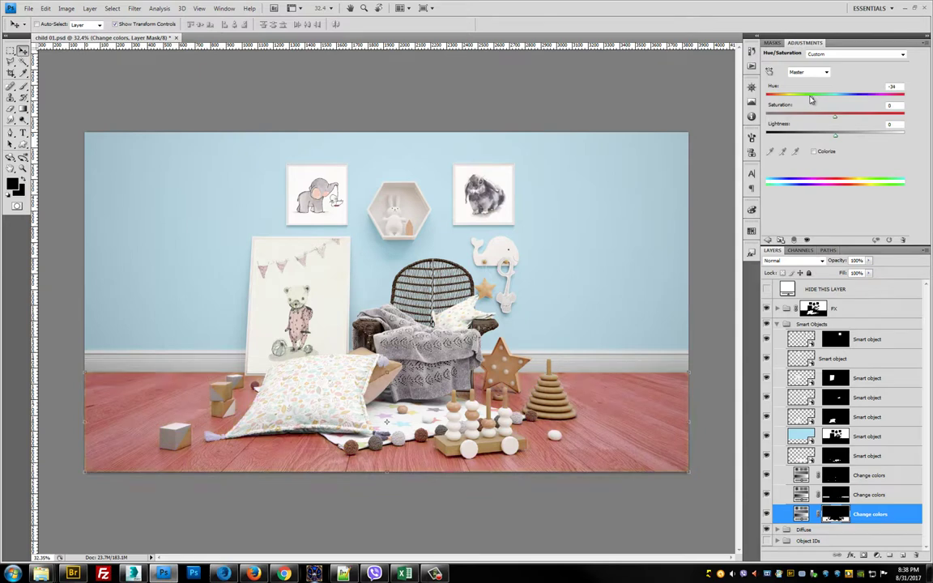
- Colorize the floor with Saturation 0 and Lightness +35 for a whitewashed grey
{"action": "left_click", "coordinate": [813, 151]}
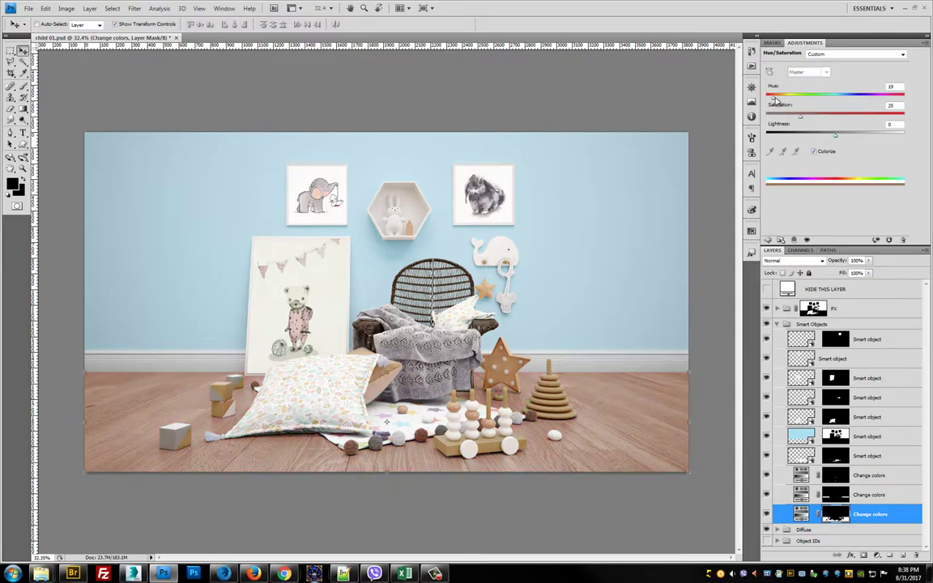
{"action": "left_click_drag", "start_coordinate": [774, 98], "coordinate": [914, 99]}
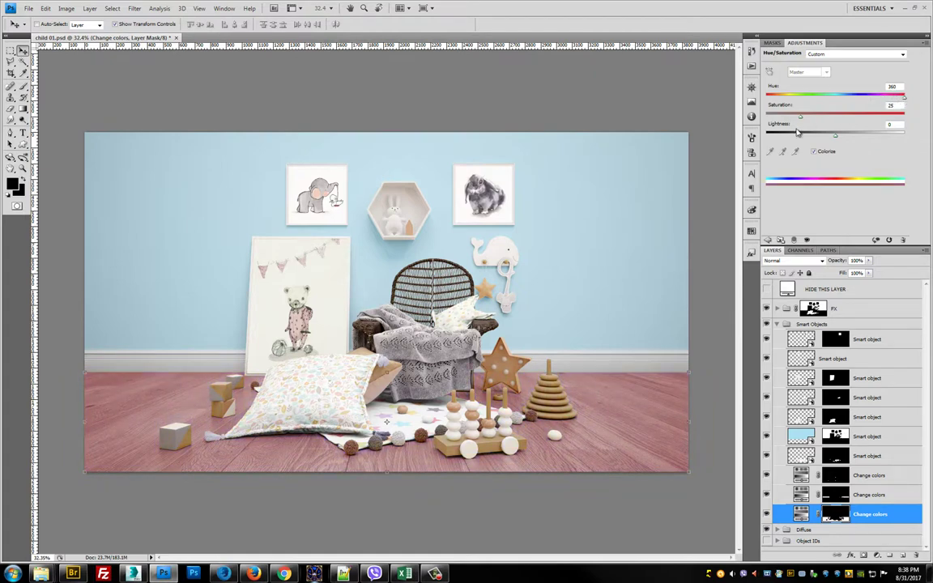
{"action": "left_click_drag", "start_coordinate": [800, 121], "coordinate": [782, 121]}
{"action": "left_click_drag", "start_coordinate": [836, 140], "coordinate": [811, 140]}
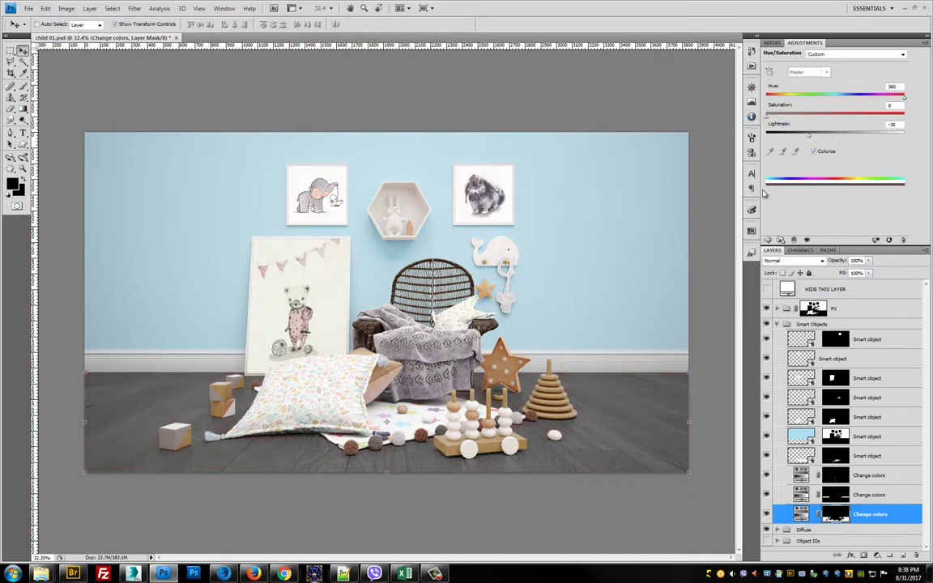
{"action": "left_click_drag", "start_coordinate": [810, 134], "coordinate": [861, 139]}
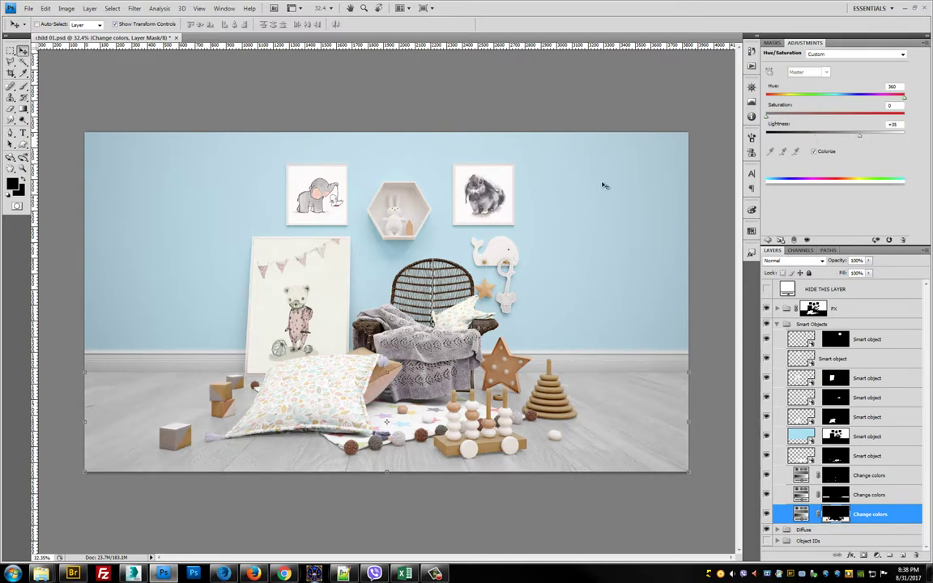
{"action": "scroll", "coordinate": [413, 242], "scroll_direction": "up", "scroll_amount": 3}
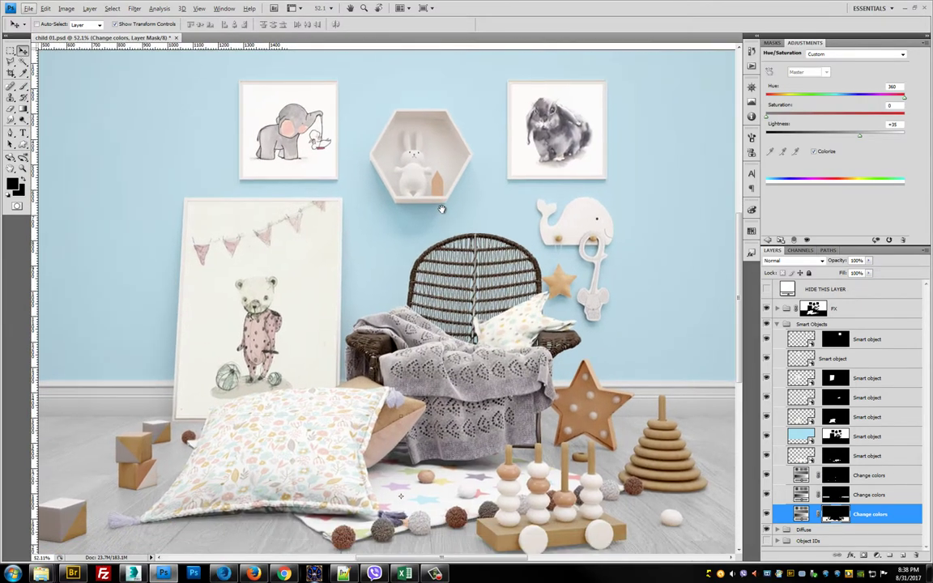